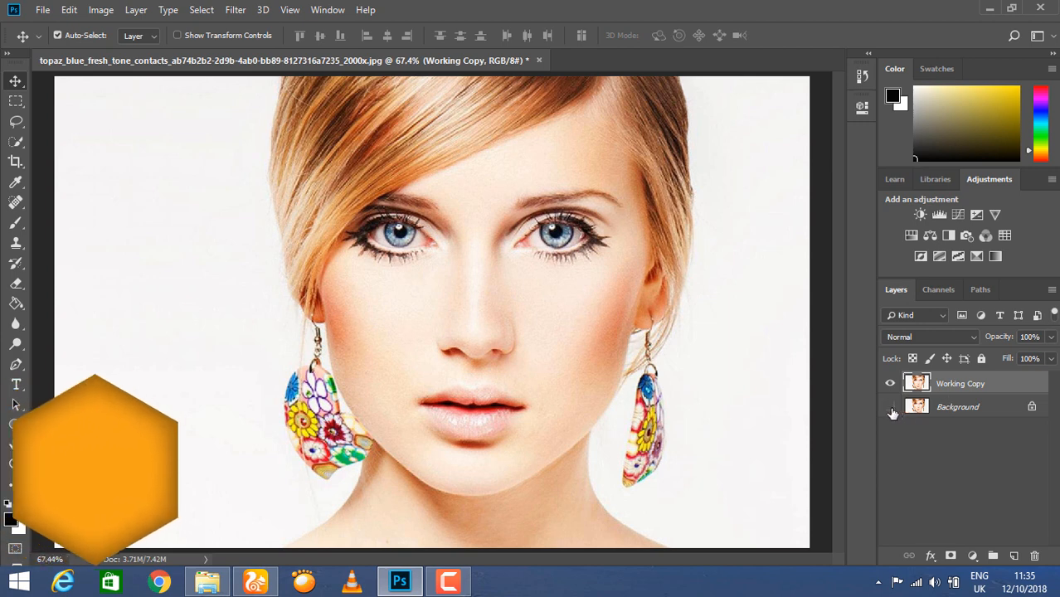
Hide the original Background layer and switch to the Magic Wand Tool.
click(890, 406)
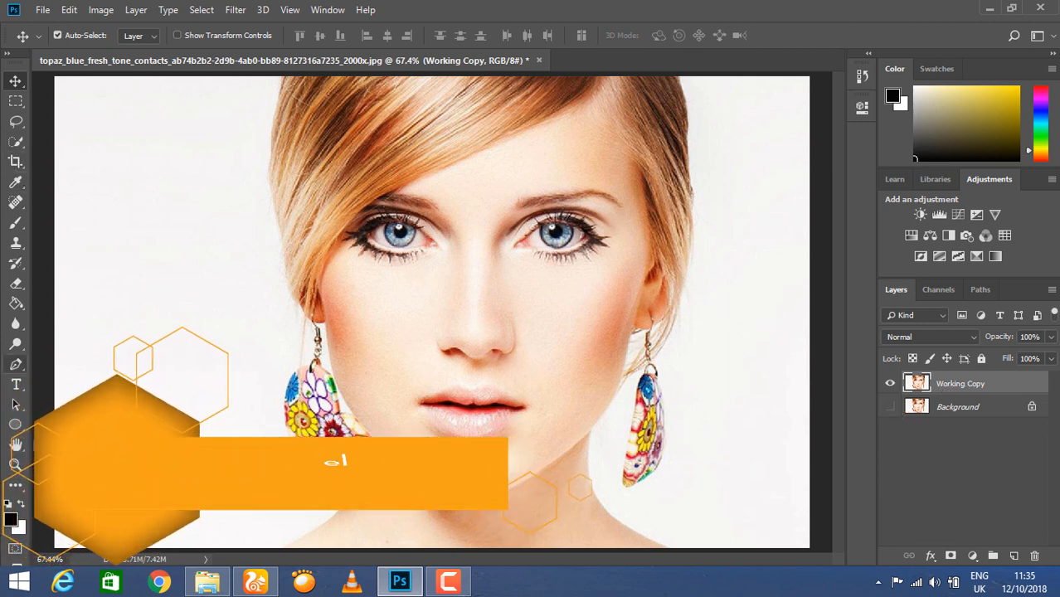
click(16, 141)
click(95, 158)
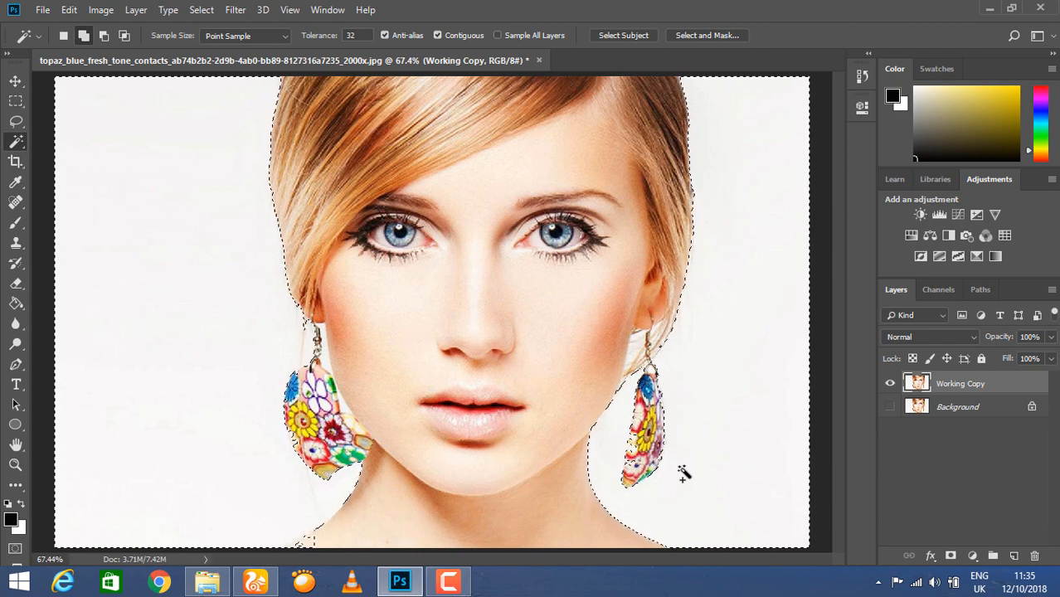
Invert the backdrop selection with Ctrl+Shift+I so the woman is selected, then copy her to a new layer.
right_click(16, 141)
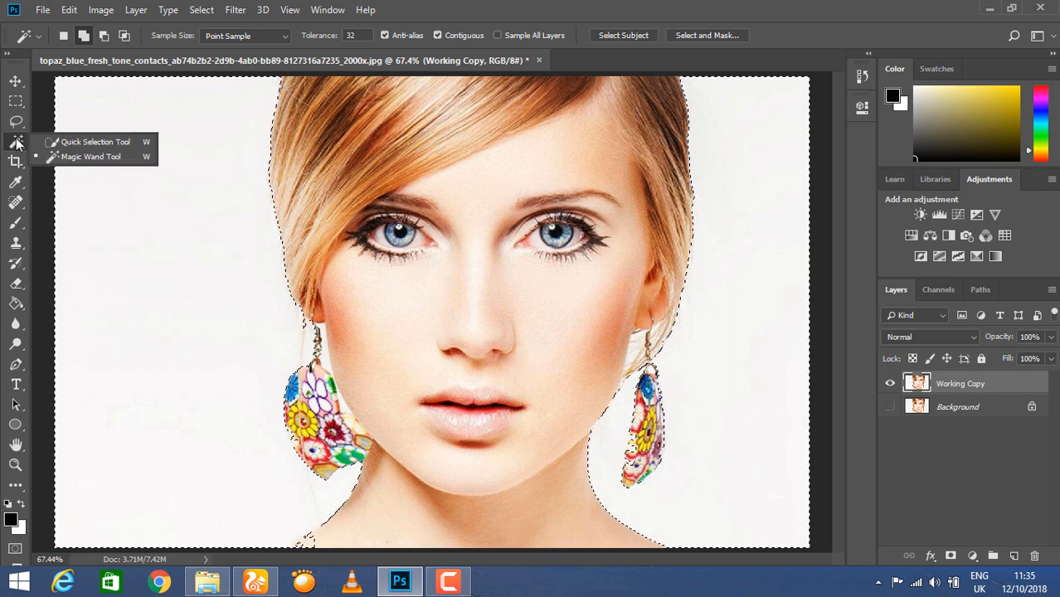
click(91, 143)
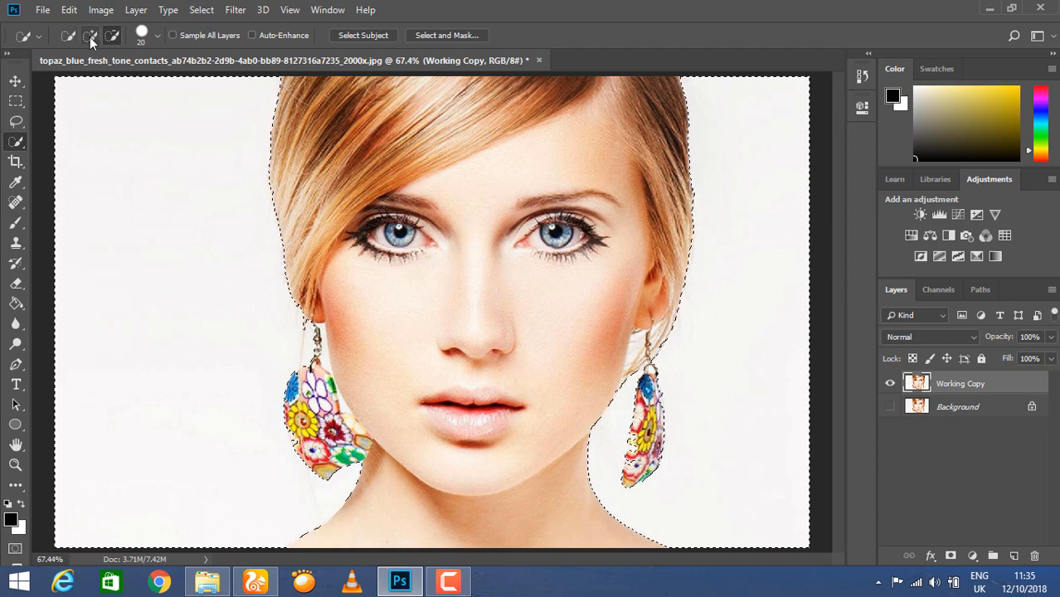
click(16, 82)
key(ctrl+shift+i)
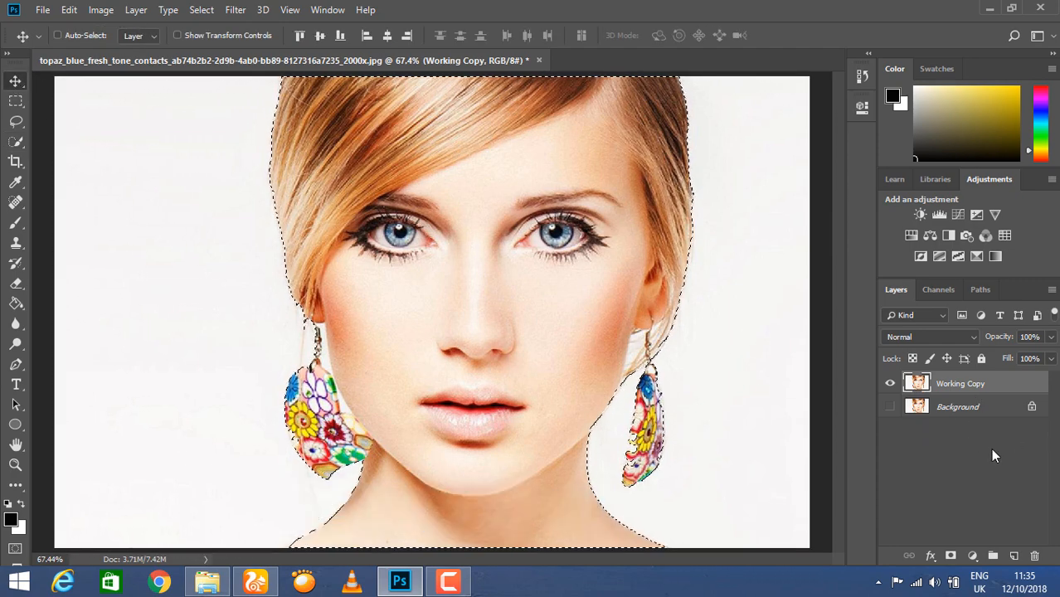
key(ctrl+j)
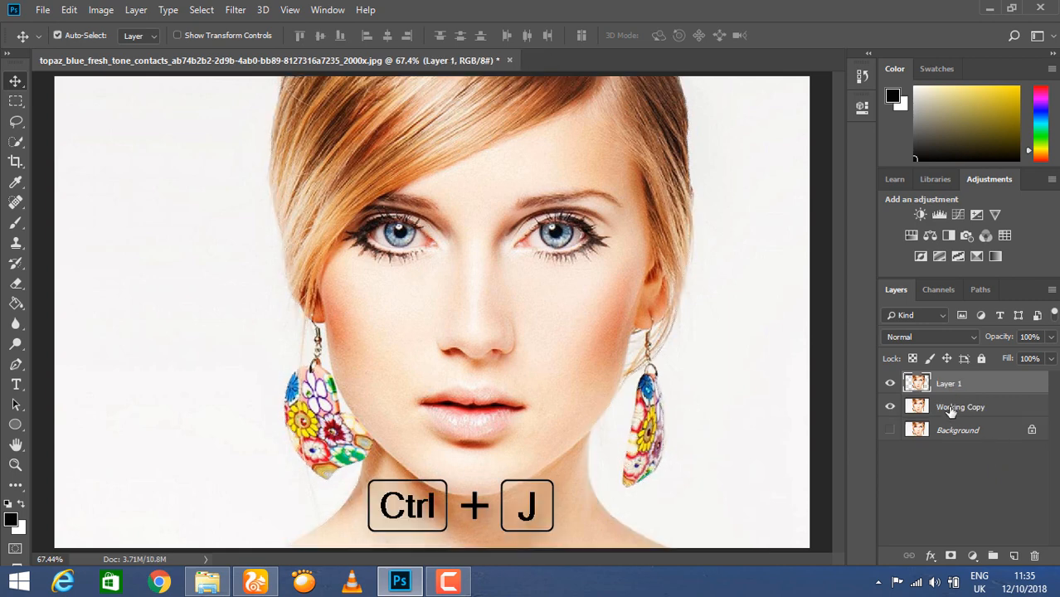
On Working Copy, reselect the white backdrop with the Magic Wand, invert it, and add a layer mask.
click(918, 410)
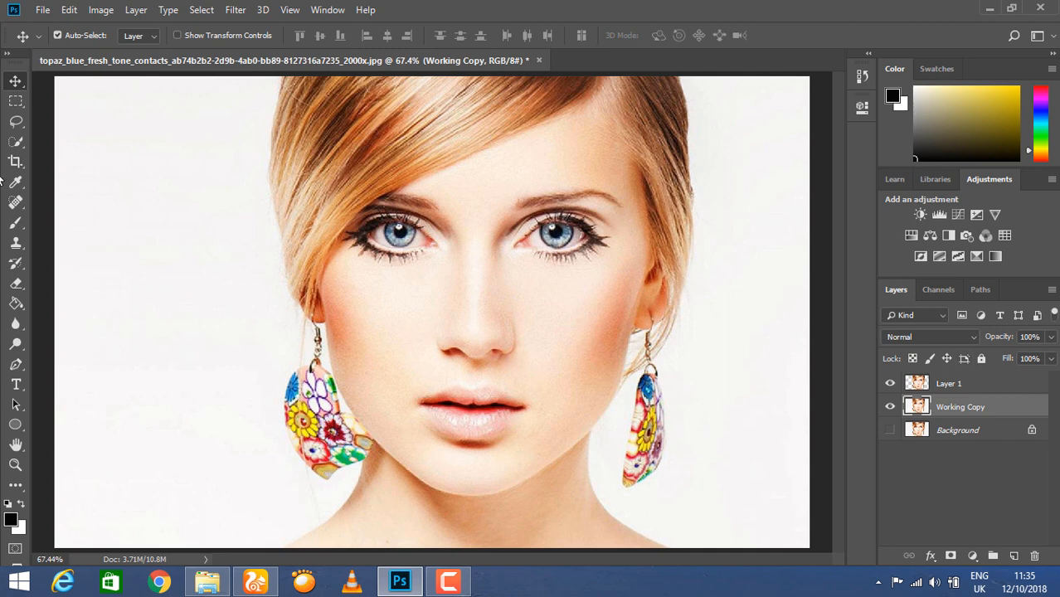
right_click(16, 141)
click(85, 159)
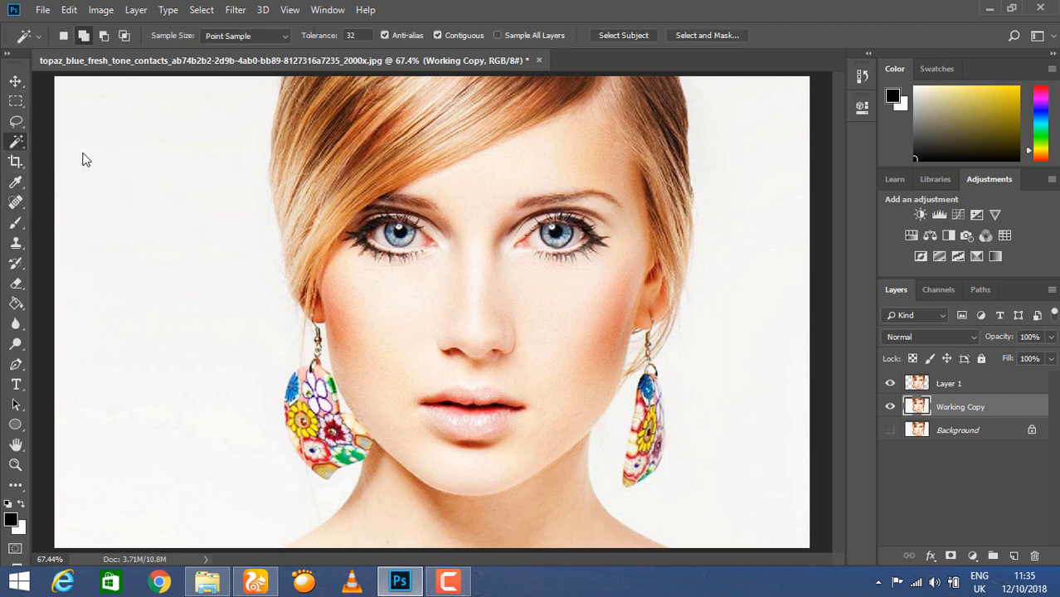
click(741, 311)
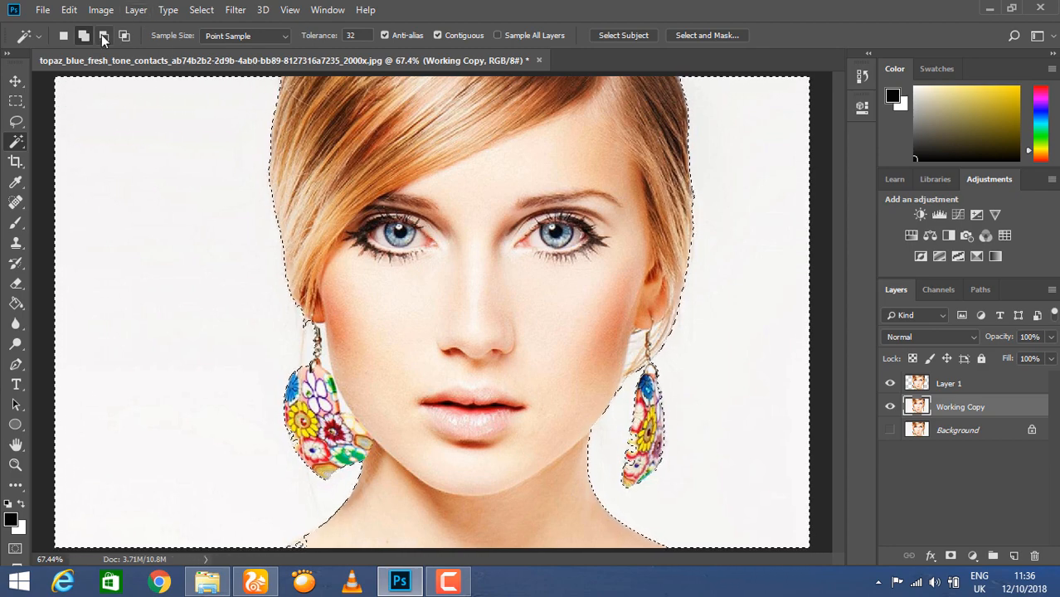
right_click(15, 142)
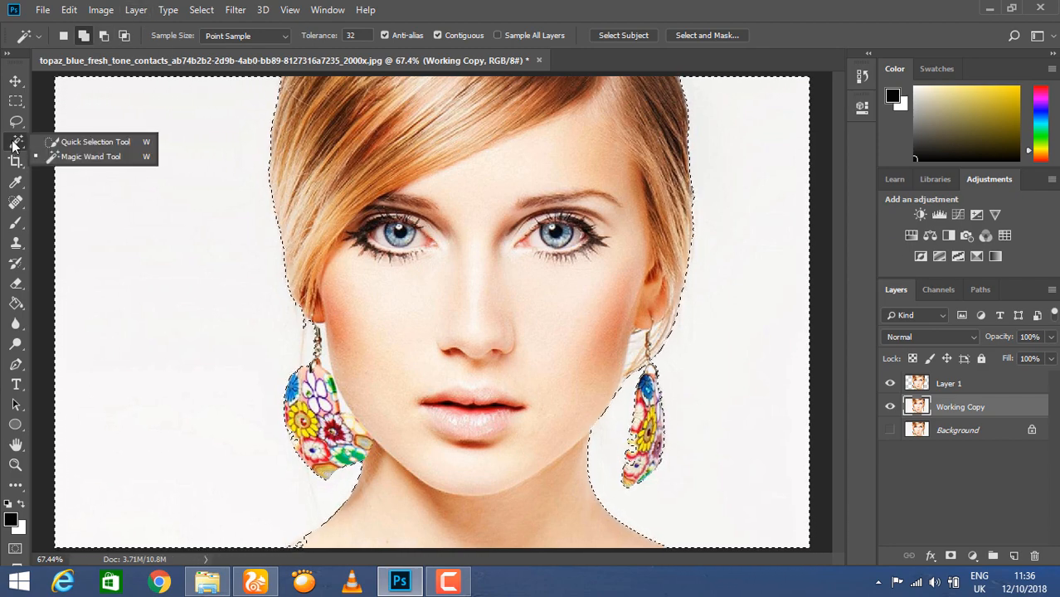
click(83, 139)
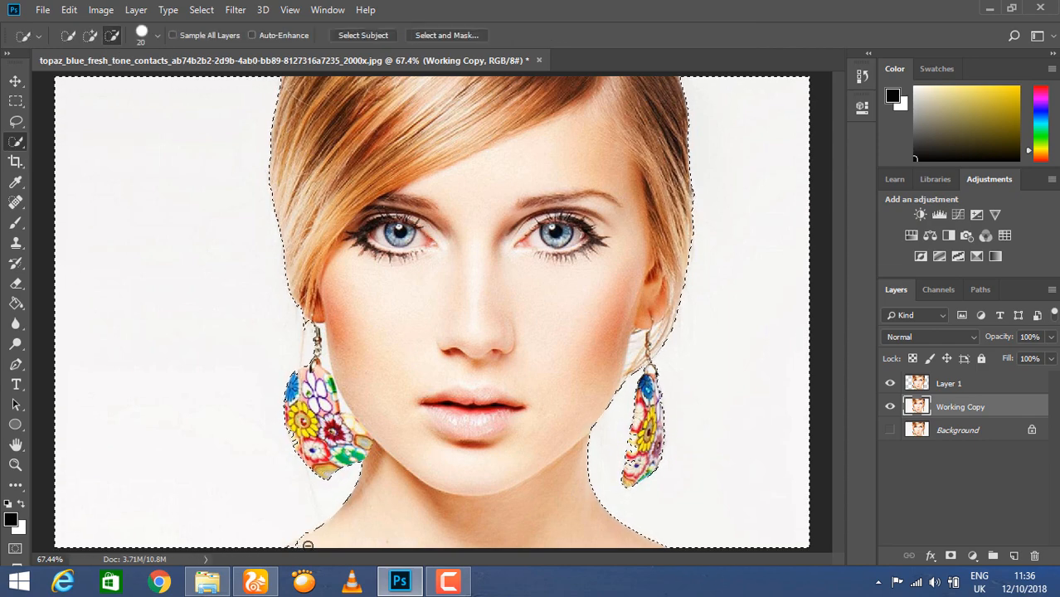
key(v)
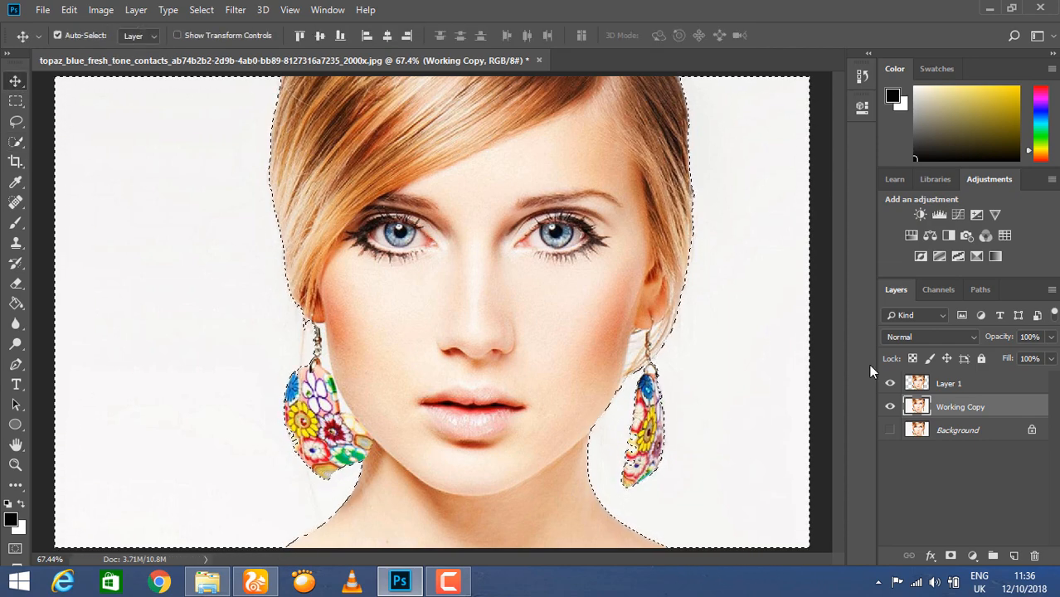
key(ctrl+shift+i)
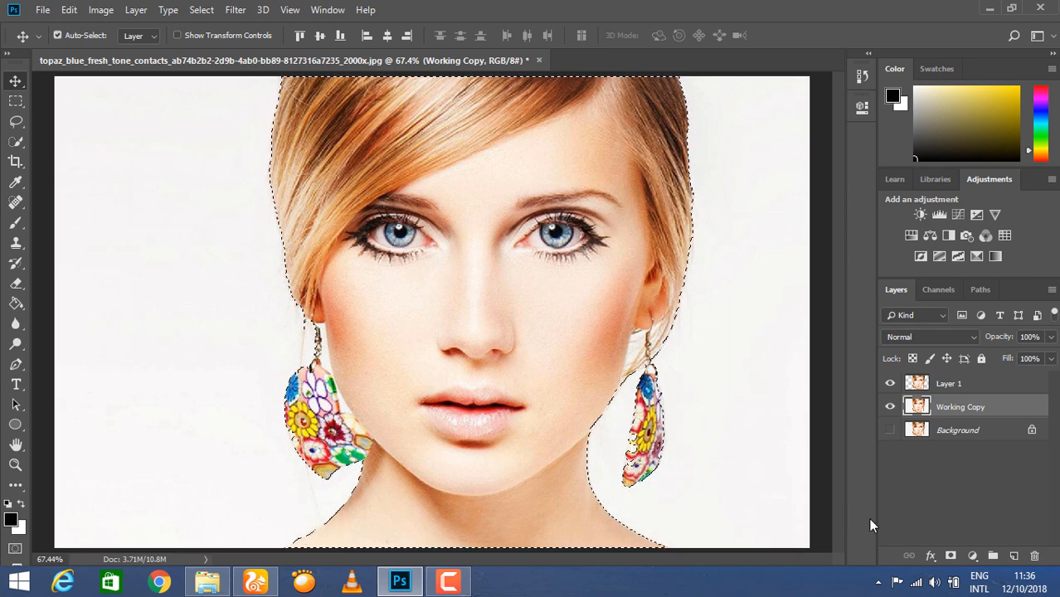
click(950, 556)
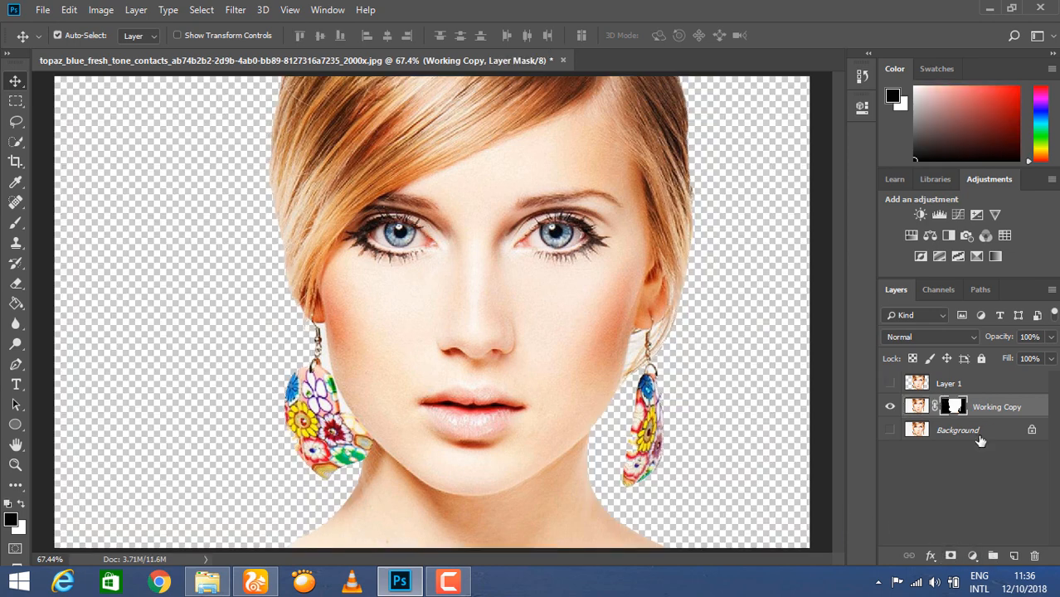
Paint the Working Copy pixels solid black with the Brush to form the woman's silhouette.
click(920, 406)
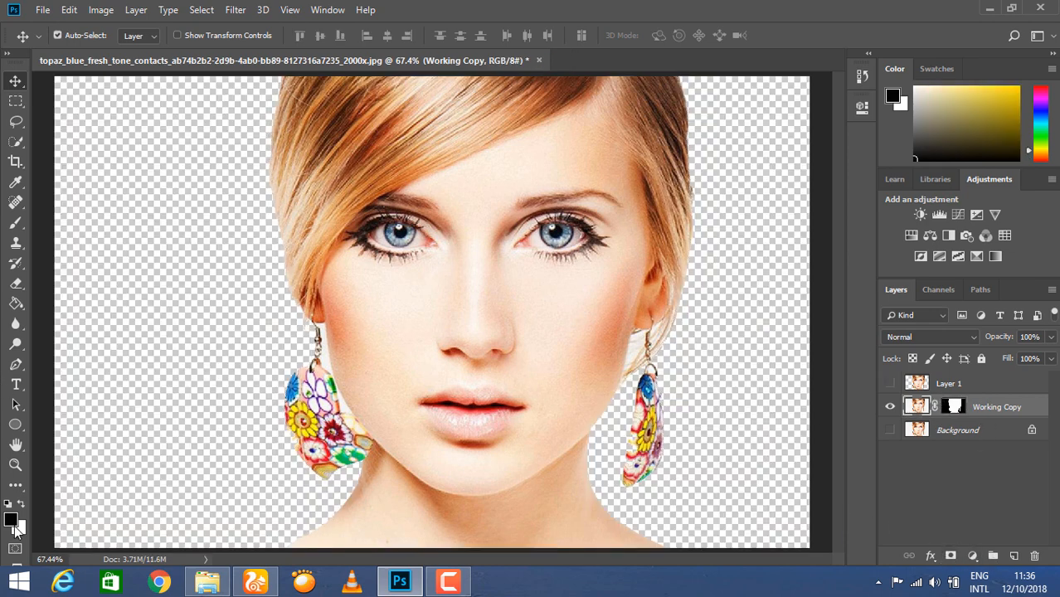
click(16, 222)
click(71, 219)
mouse_move(460, 282)
mouse_down()
mouse_move(361, 210)
mouse_move(298, 86)
mouse_move(587, 28)
mouse_move(563, 264)
mouse_move(336, 442)
mouse_move(447, 561)
mouse_move(717, 558)
mouse_up()
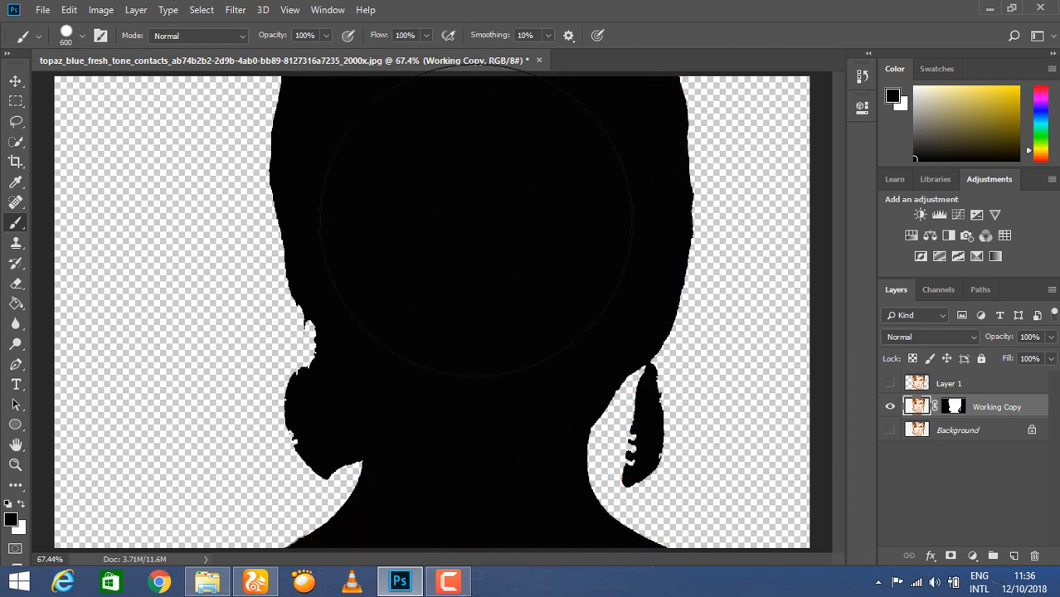
Show Layer 1 again and open Select and Mask for the Working Copy mask.
key(v)
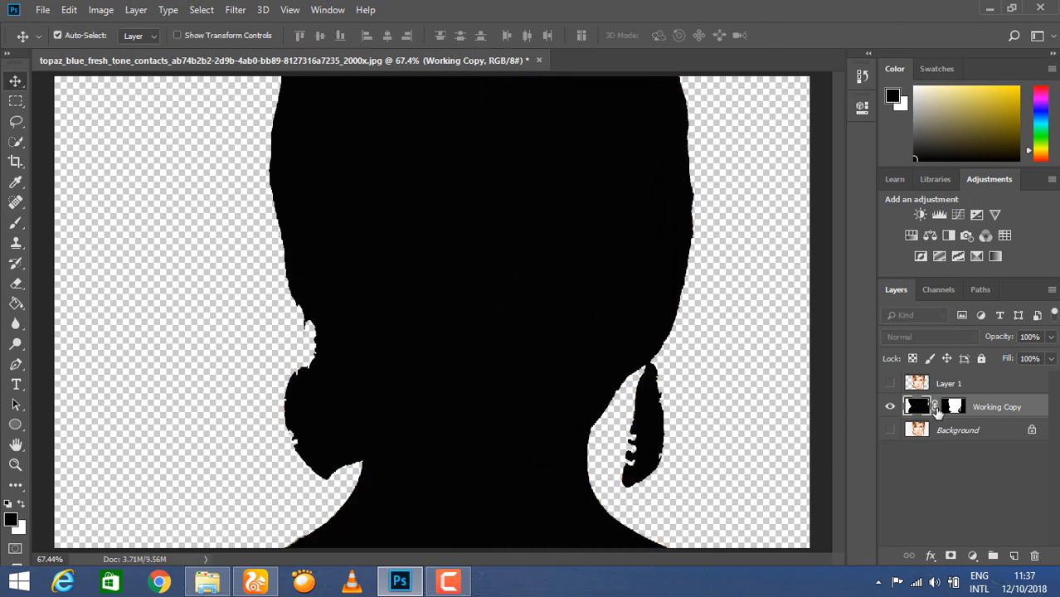
click(890, 383)
right_click(938, 408)
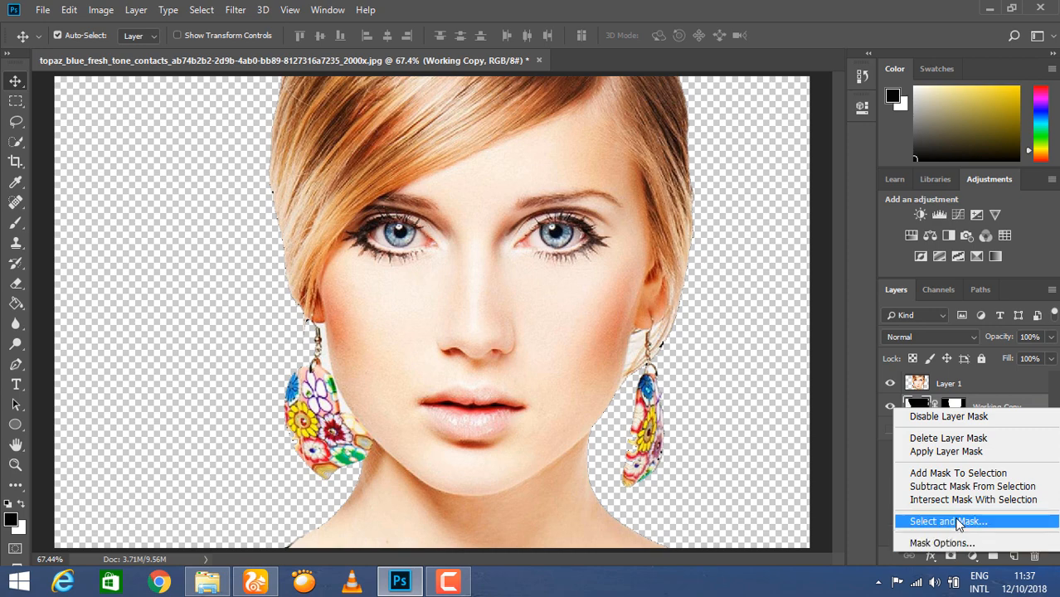
click(954, 522)
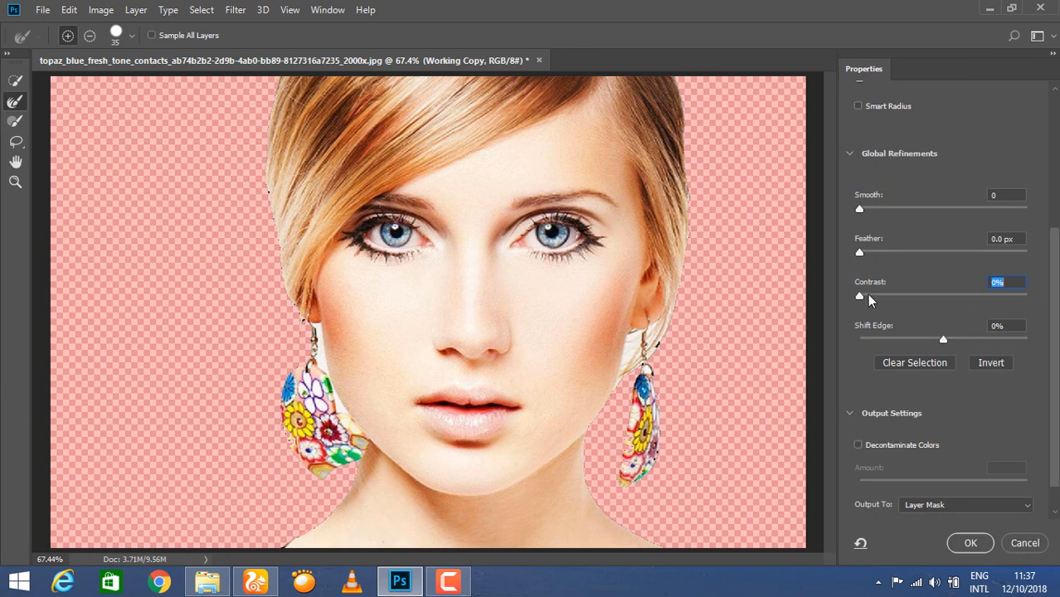
Refine the mask edge to Smooth 12, Contrast 6% and Feather about 7.3 px, then apply.
drag(860, 252, 879, 254)
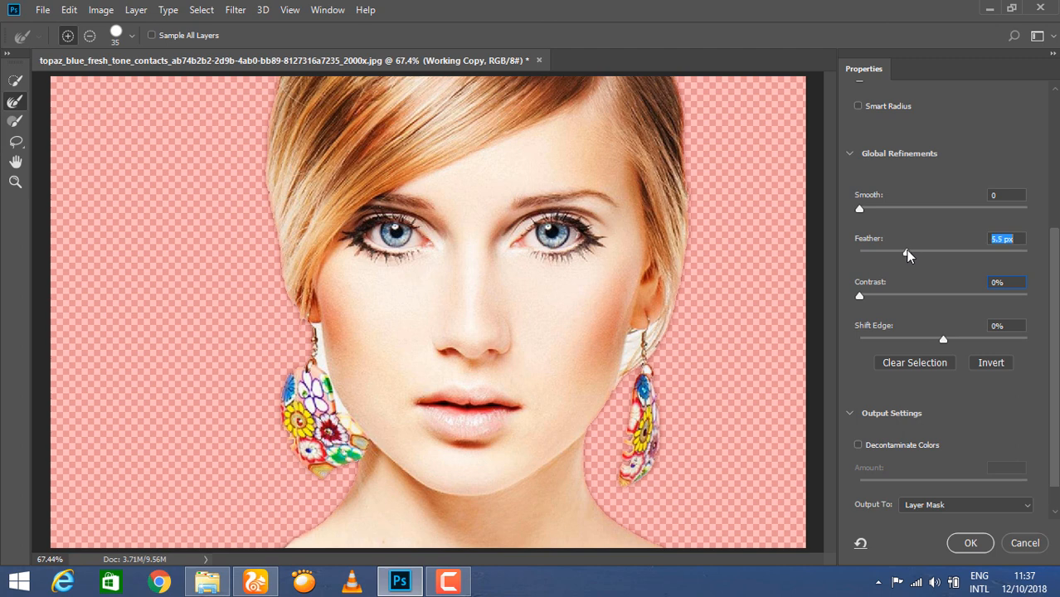
drag(907, 253, 909, 252)
mouse_move(859, 208)
mouse_down()
mouse_move(899, 208)
mouse_move(879, 208)
mouse_up()
drag(861, 297, 870, 297)
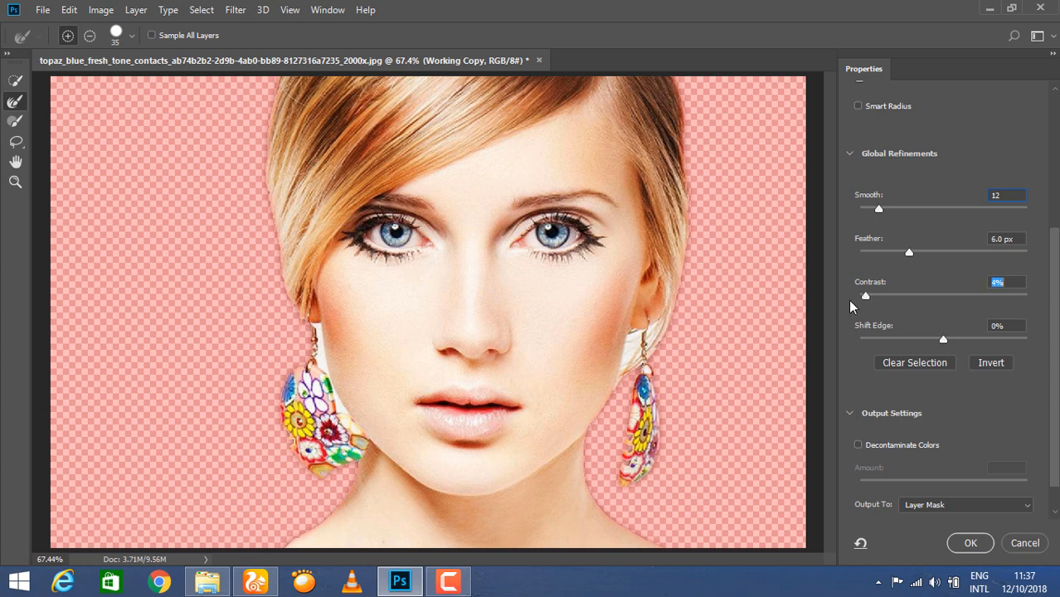
drag(907, 253, 915, 253)
click(970, 544)
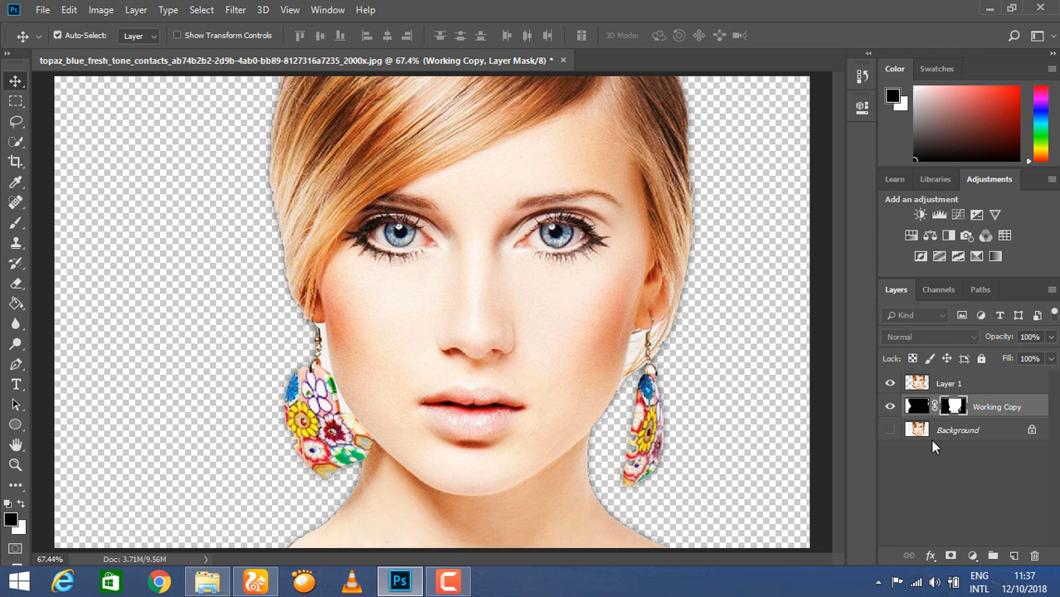
Create Layer 2 above Background and fill it white with the Paint Bucket.
click(933, 395)
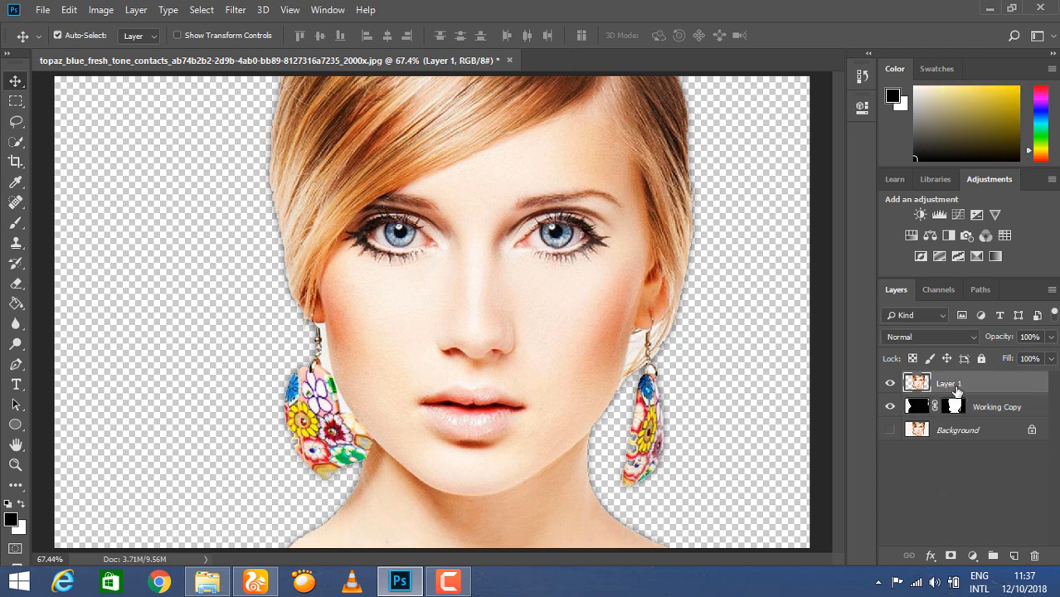
click(920, 429)
click(1013, 556)
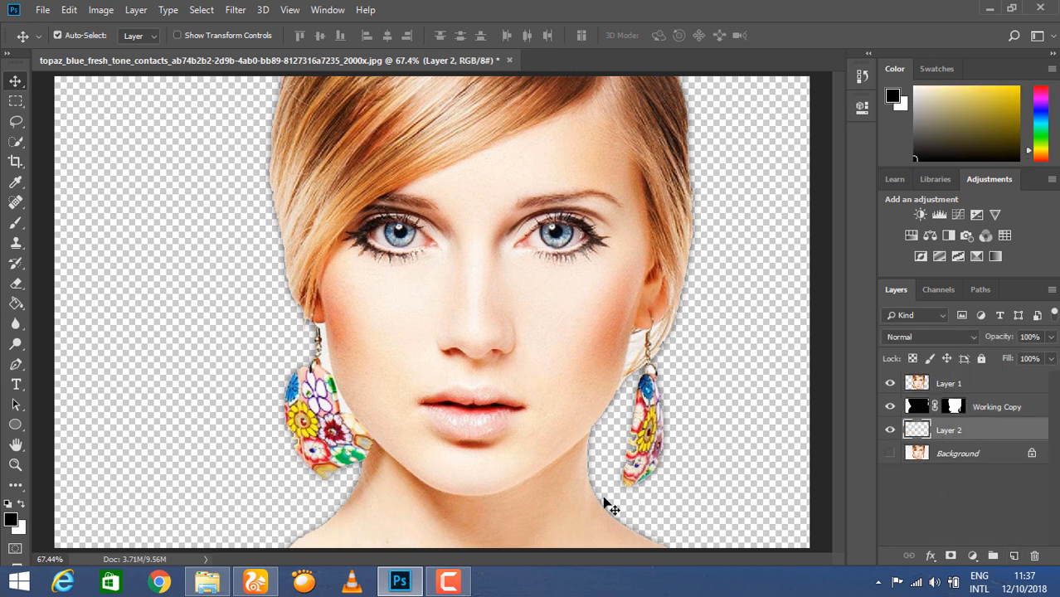
click(20, 504)
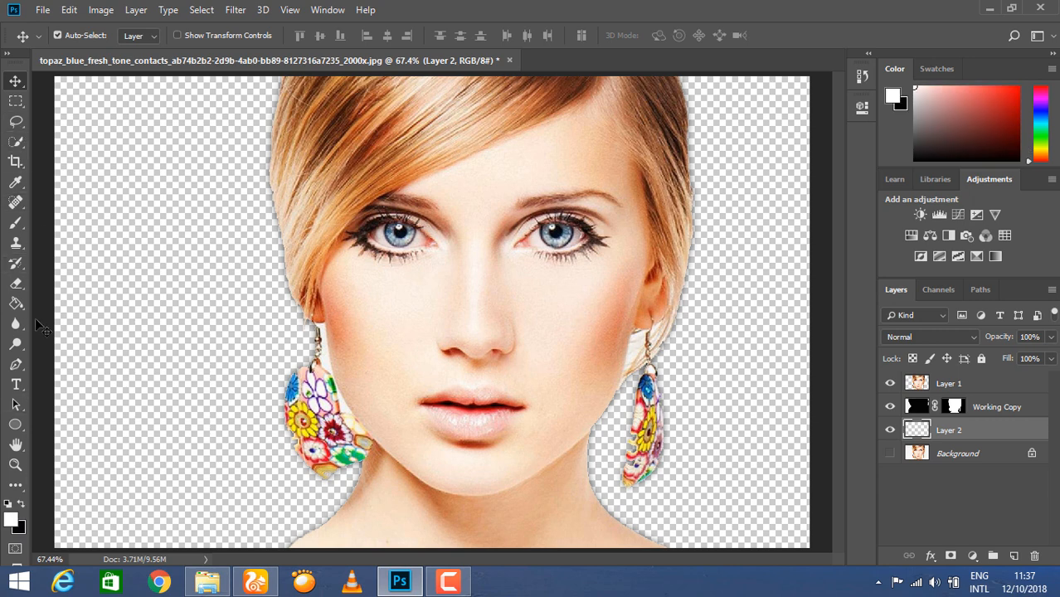
click(17, 303)
click(185, 365)
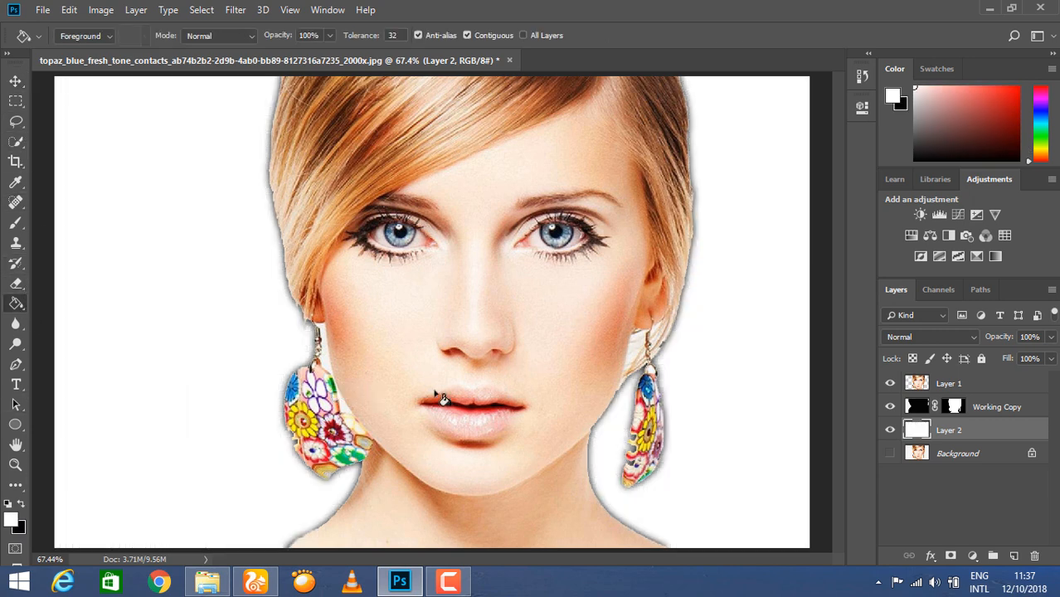
Reopen Select and Mask on the Working Copy mask and rough in feather, smooth, shift edge and contrast.
right_click(936, 409)
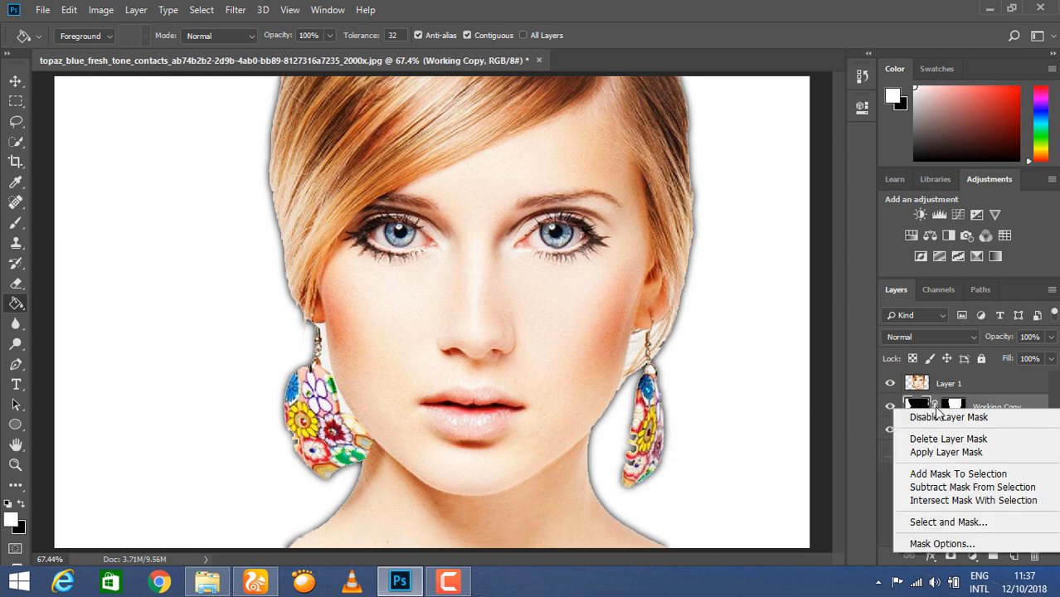
click(958, 521)
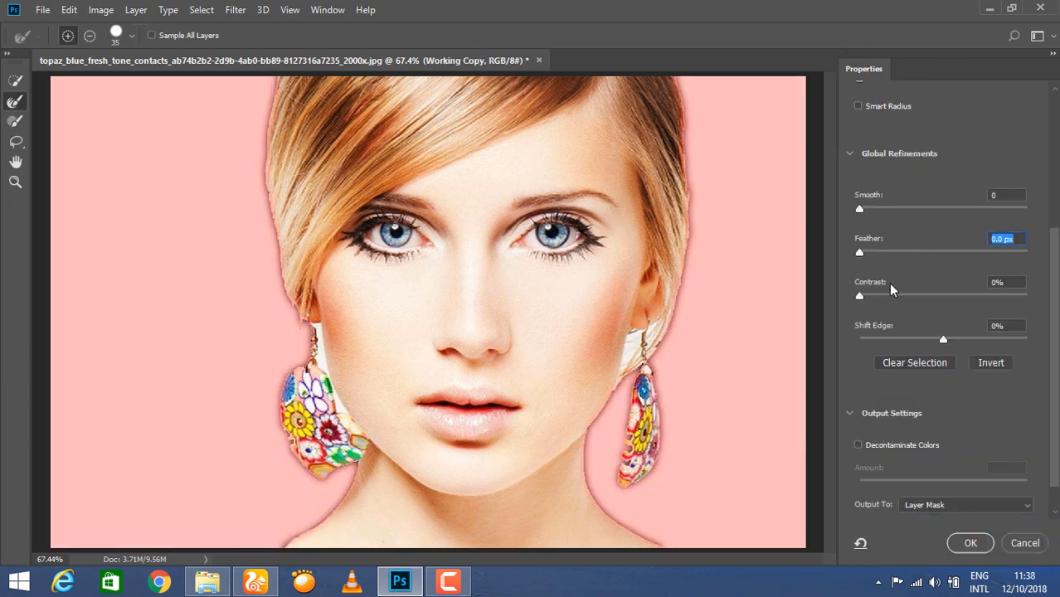
drag(859, 253, 945, 253)
drag(859, 208, 927, 210)
text(0)
mouse_move(943, 339)
mouse_down()
mouse_move(888, 341)
mouse_move(947, 341)
mouse_move(933, 341)
mouse_up()
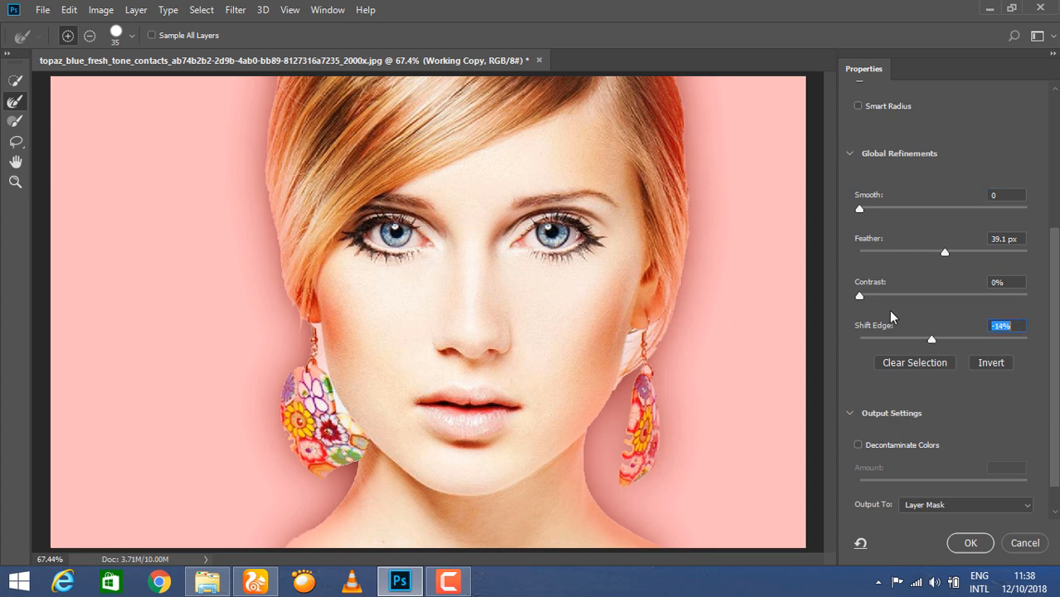
drag(859, 296, 925, 297)
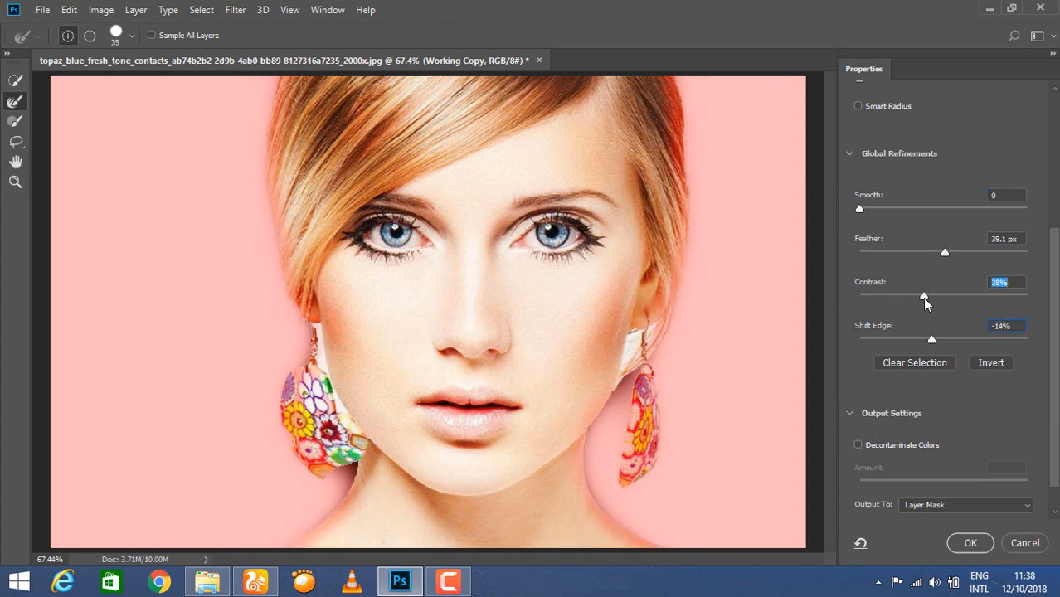
drag(944, 252, 905, 261)
Fine-tune to Smooth 6, Feather 2.2 px, Contrast 45%, Shift Edge -11%, outputting a new masked layer.
scroll(905, 373, down, 1)
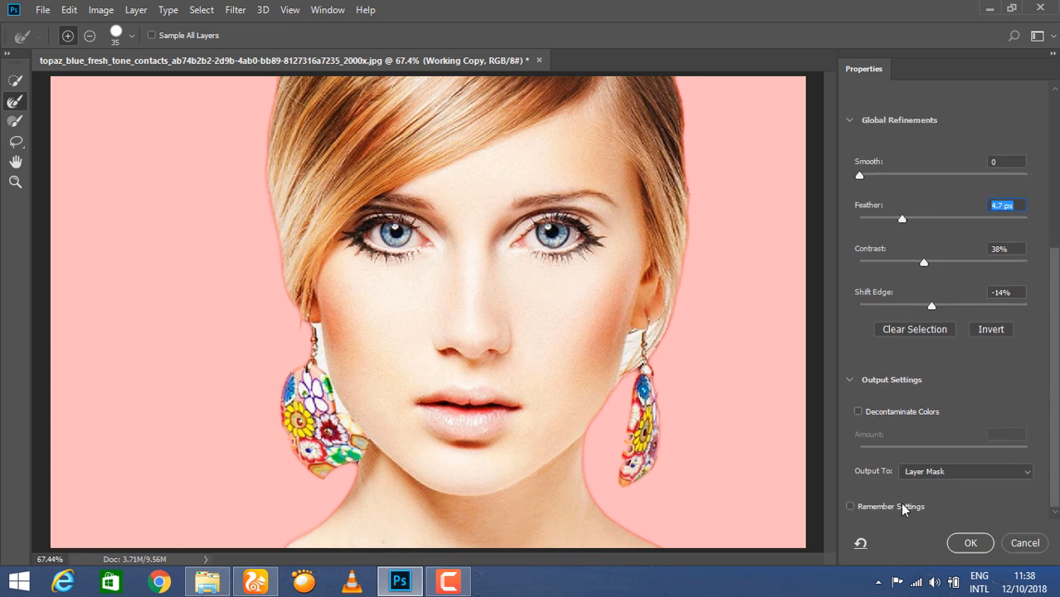
click(859, 412)
click(859, 412)
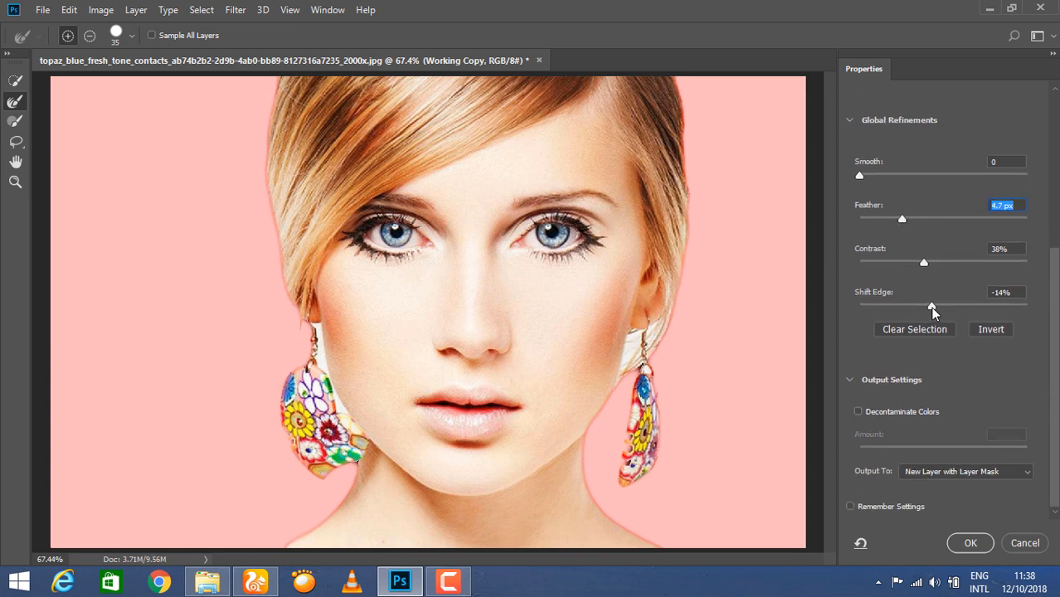
mouse_move(933, 310)
mouse_down()
mouse_move(913, 308)
mouse_move(949, 308)
mouse_move(940, 309)
mouse_up()
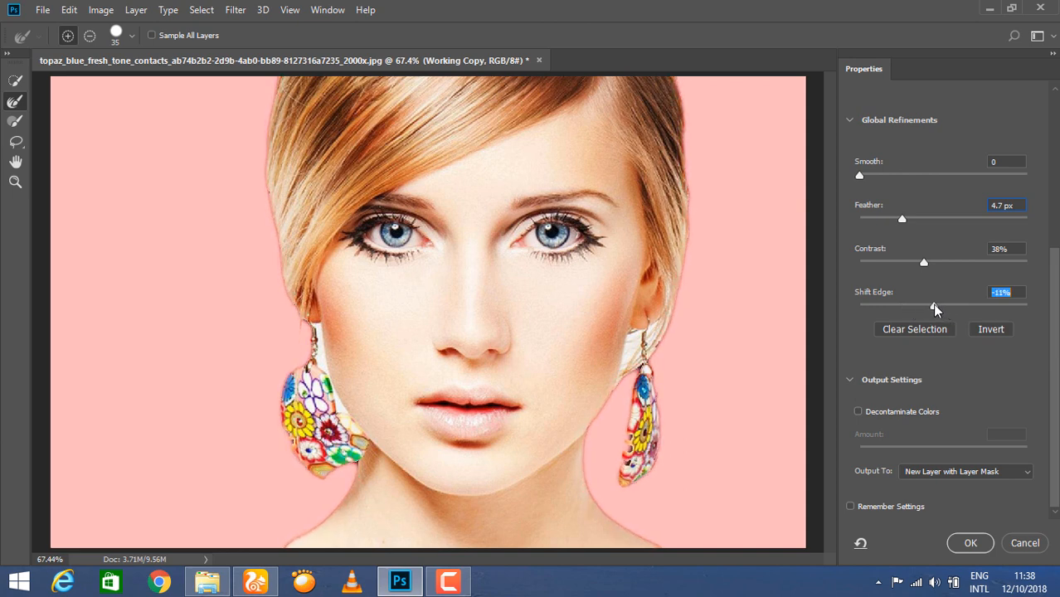
drag(904, 225, 893, 226)
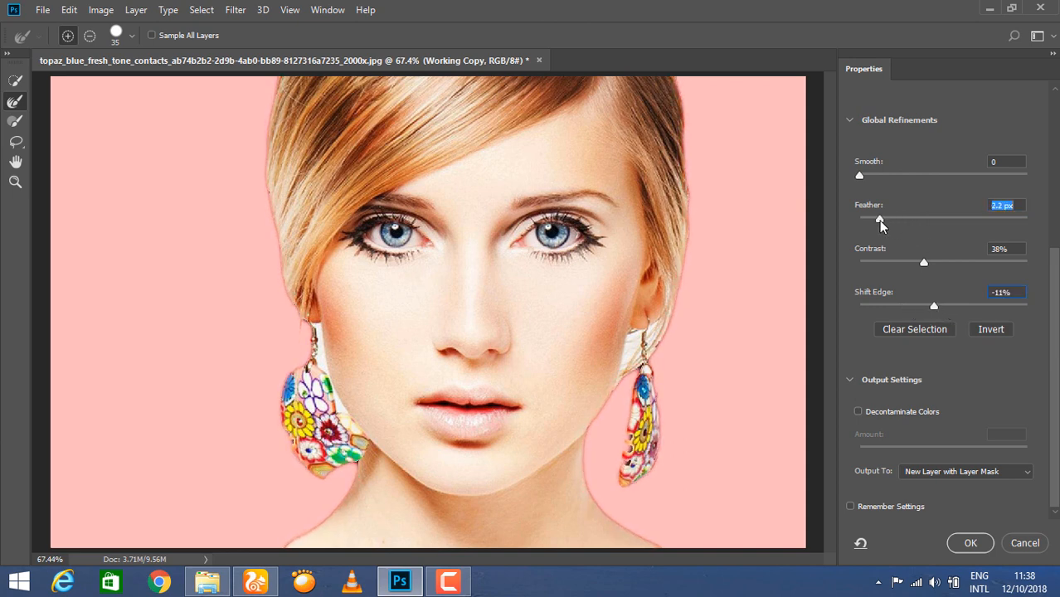
mouse_move(924, 263)
mouse_down()
mouse_move(904, 263)
mouse_move(927, 266)
mouse_up()
drag(860, 176, 870, 182)
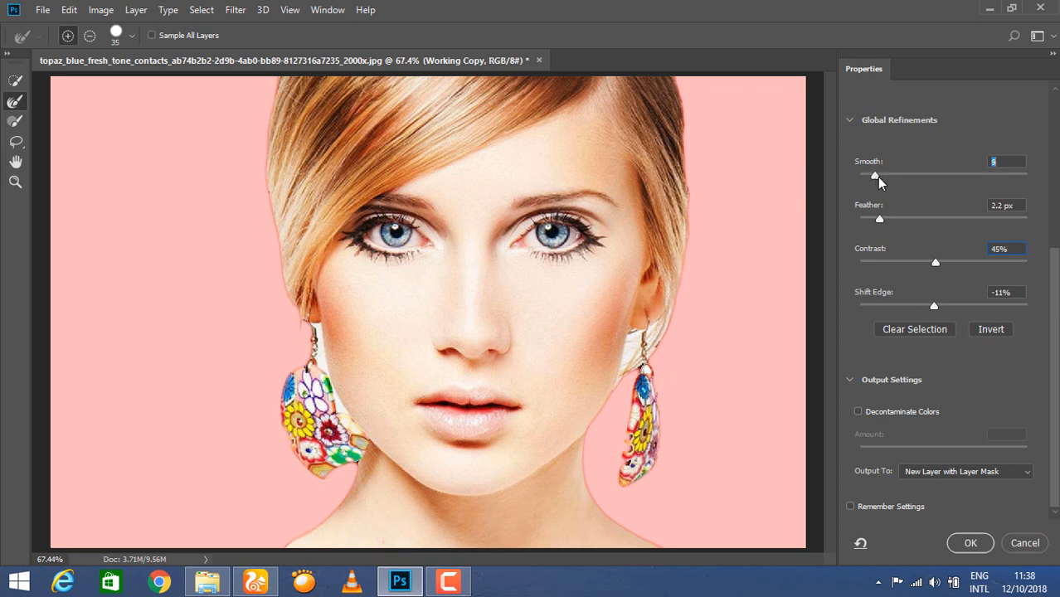
click(973, 545)
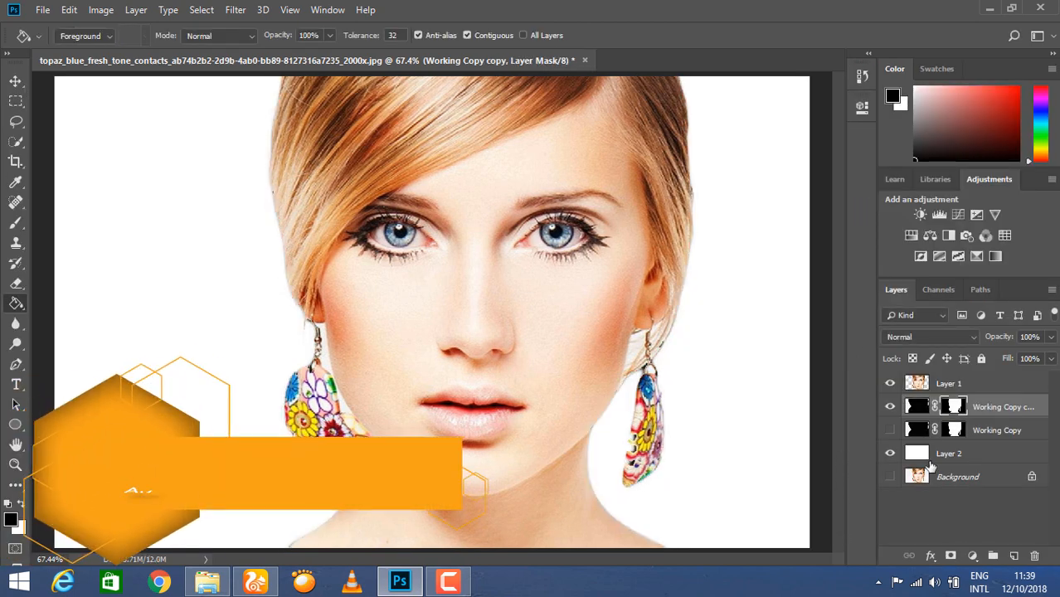
Select Layer 1 and show the canvas grid via View > Show > Grid.
click(950, 384)
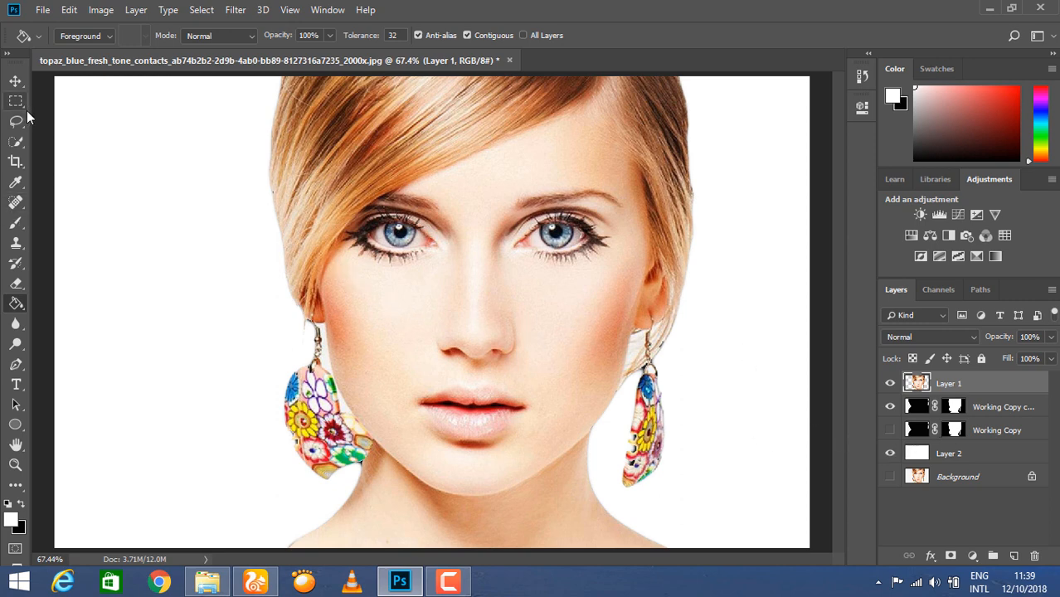
click(290, 10)
mouse_move(377, 266)
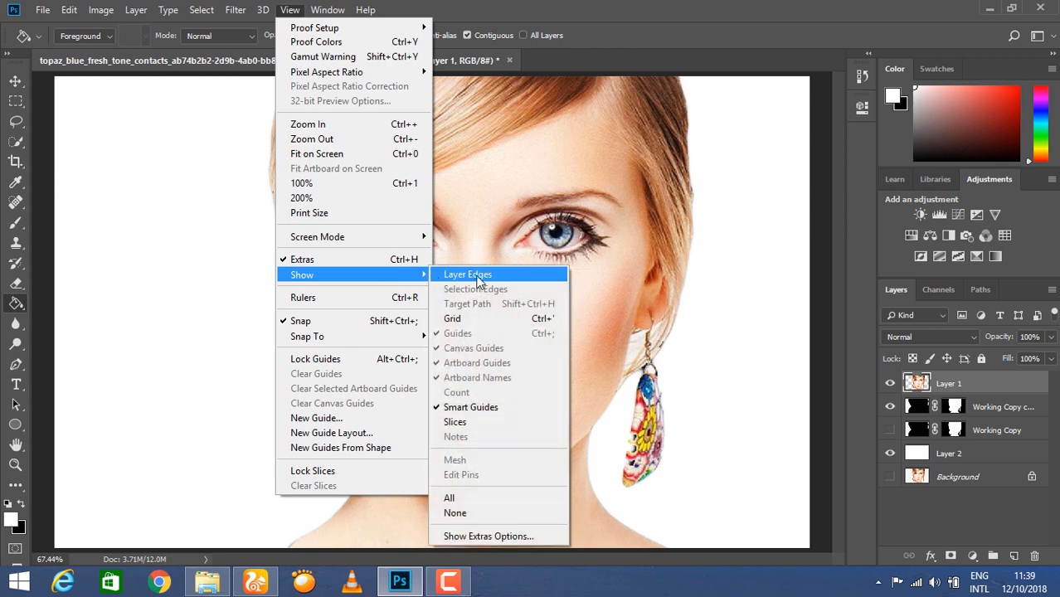
click(473, 318)
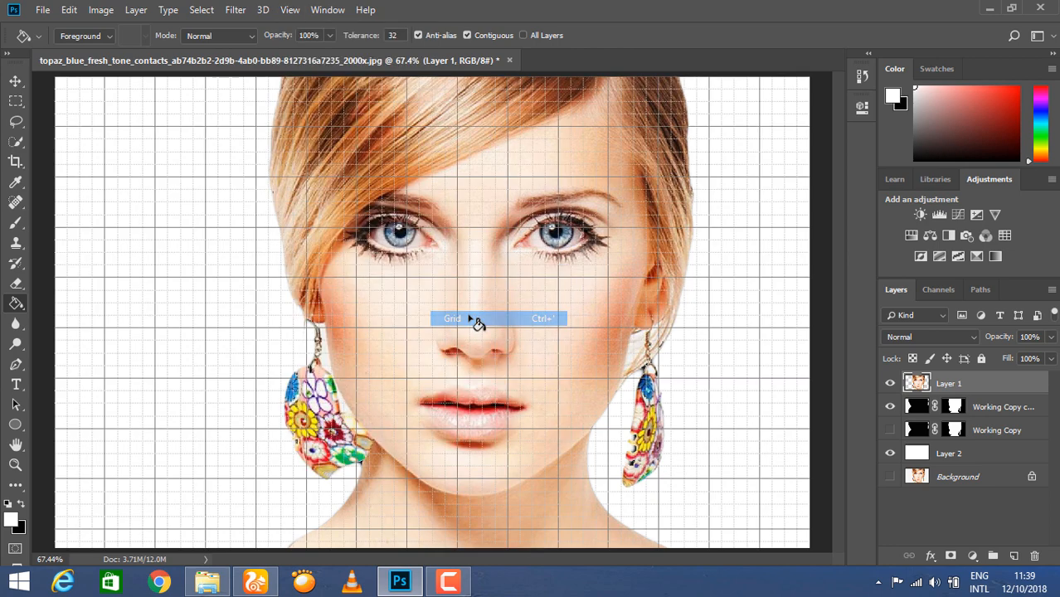
Duplicate Layer 1 with Ctrl+J to create Layer 1 copy.
click(976, 536)
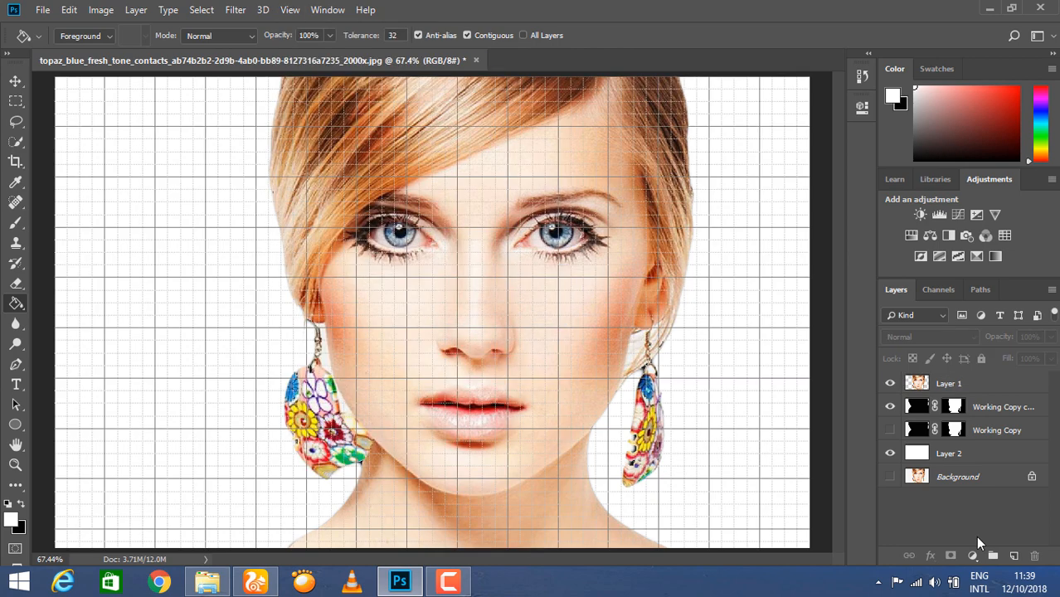
click(16, 80)
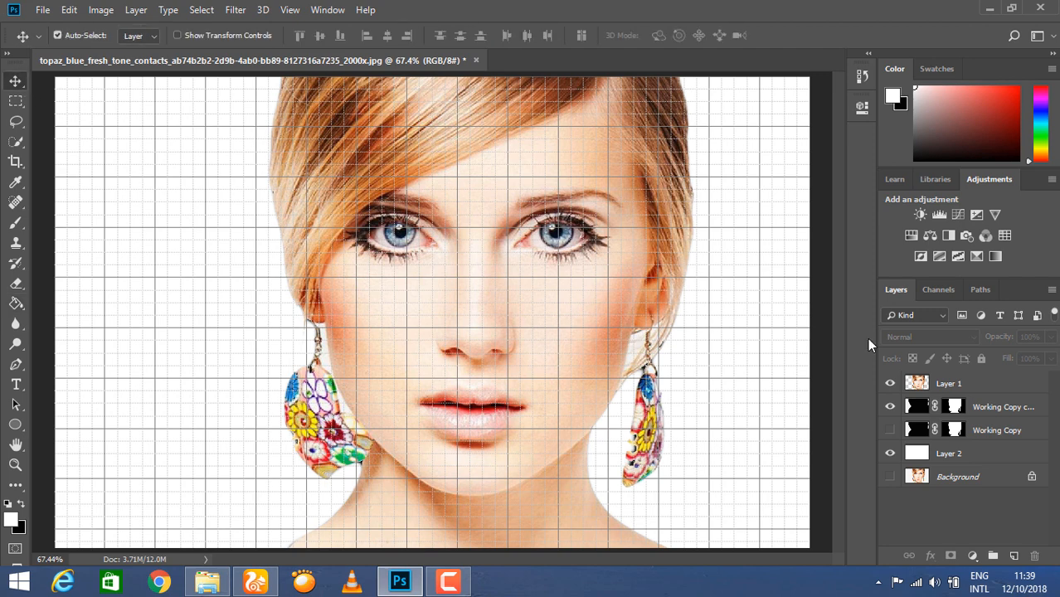
click(917, 383)
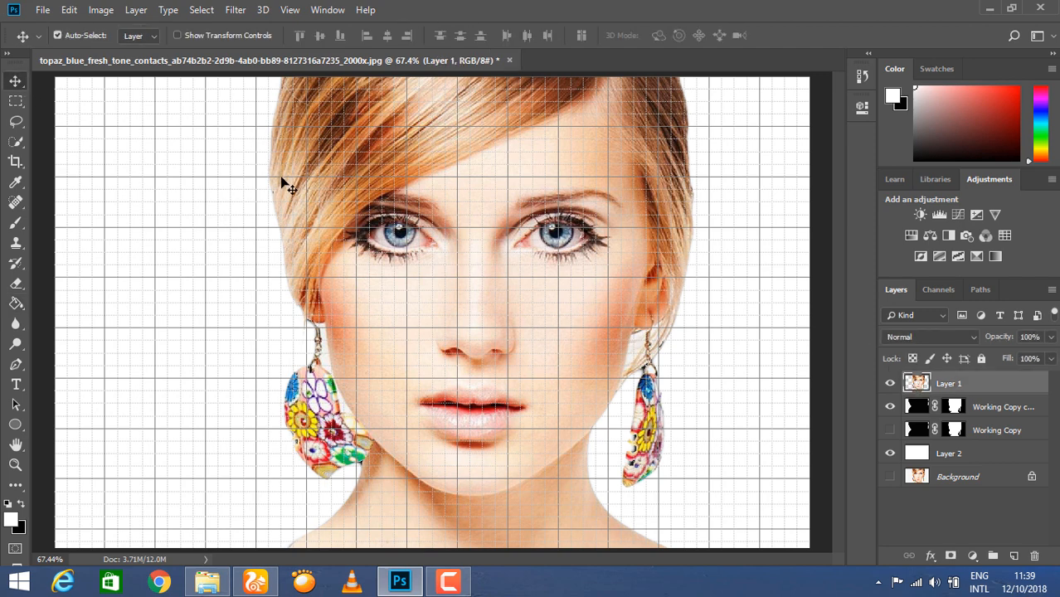
key(ctrl+j)
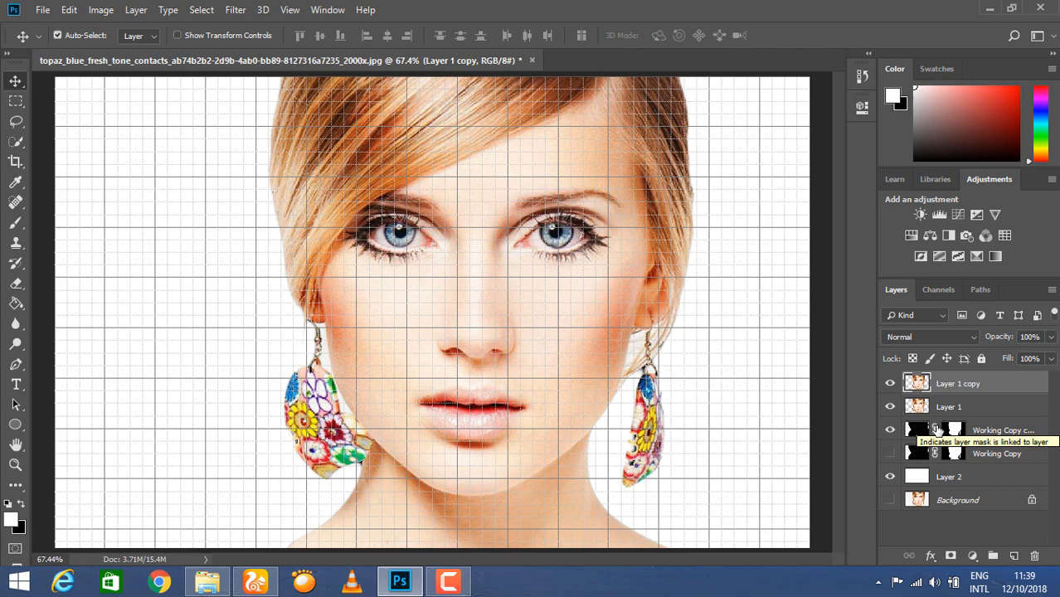
Rename Layer 1 copy to 'Layer 2' and make Layer 1 active again.
right_click(963, 388)
click(968, 387)
double_click(956, 386)
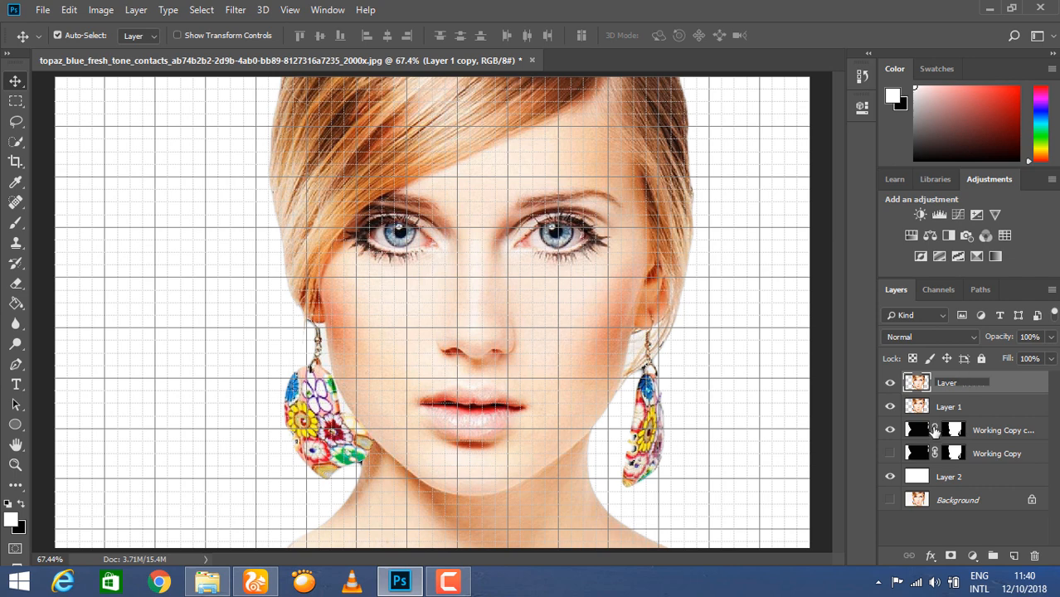
key(Return)
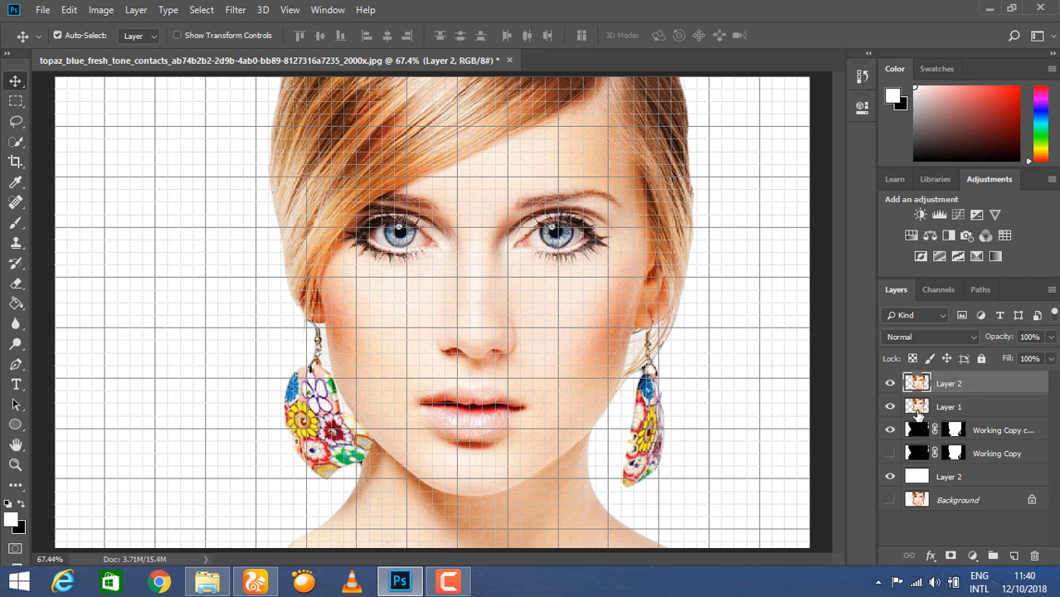
click(918, 412)
click(15, 100)
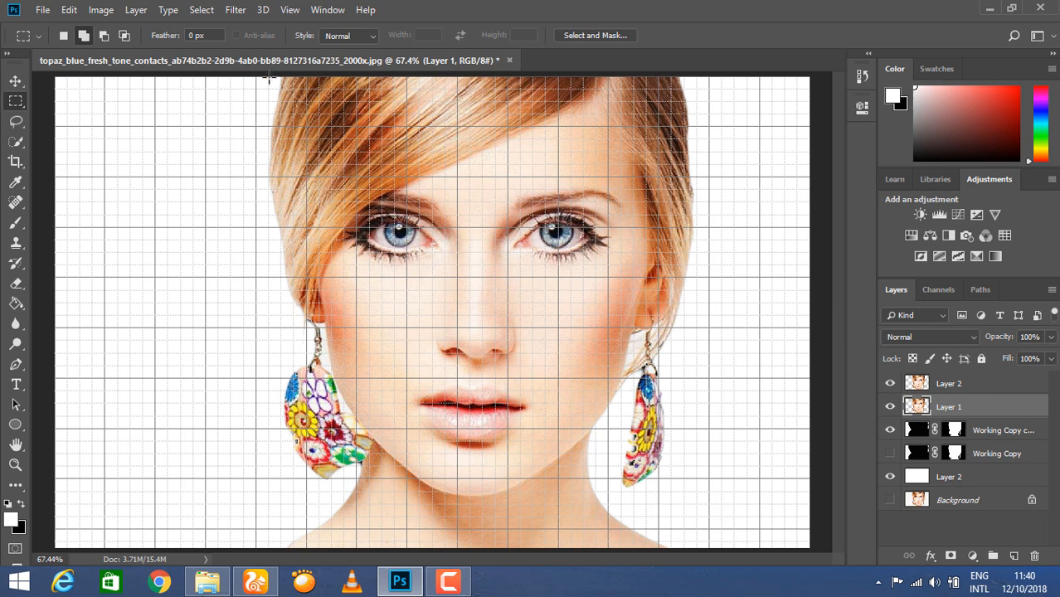
Select six grid-aligned vertical strips across the portrait and mask Layer 1 to them.
drag(268, 77, 318, 549)
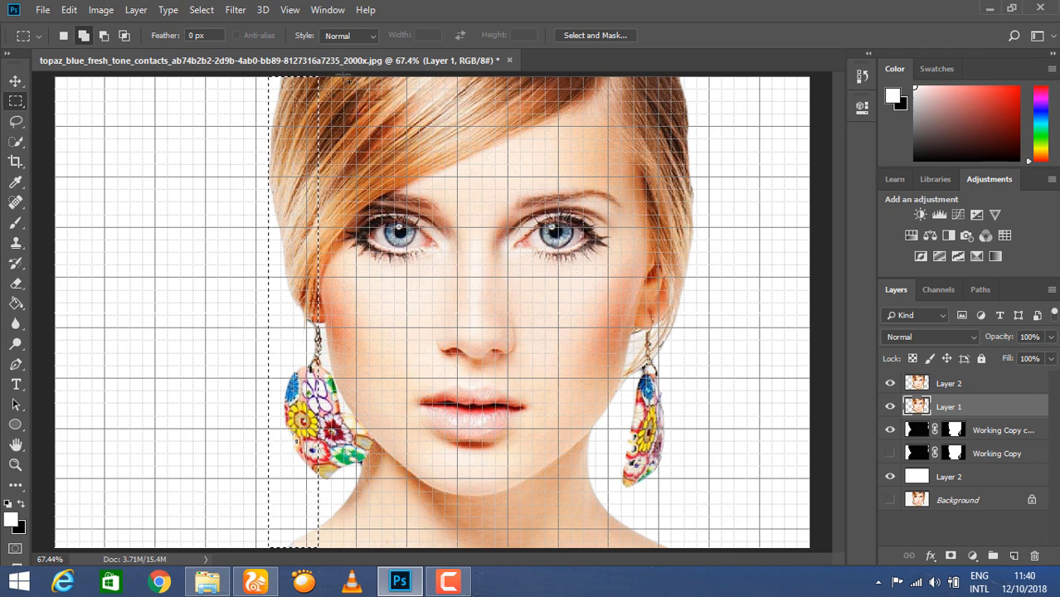
drag(349, 77, 394, 549)
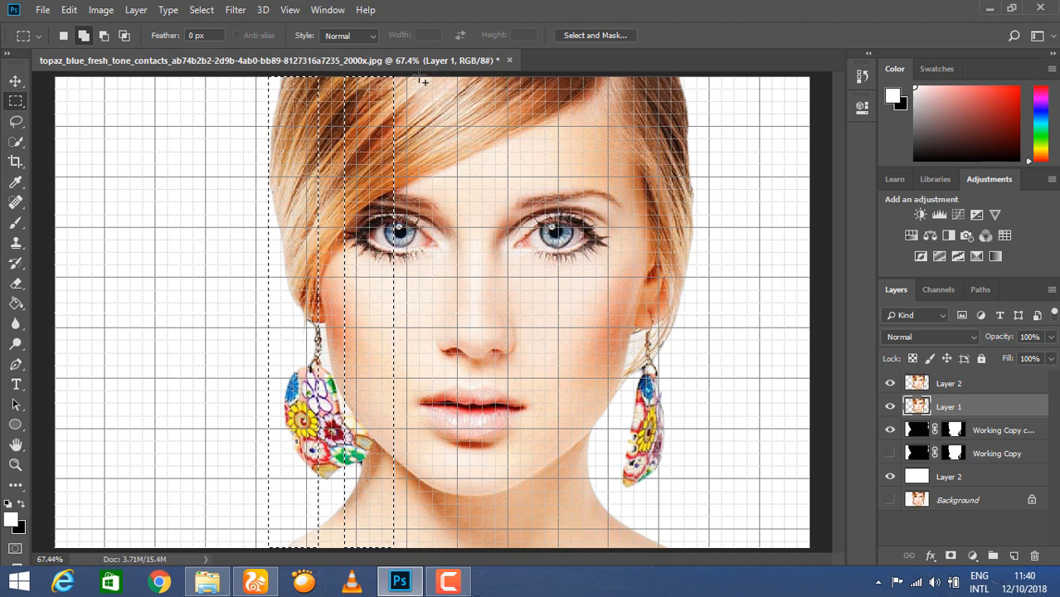
drag(424, 84, 470, 551)
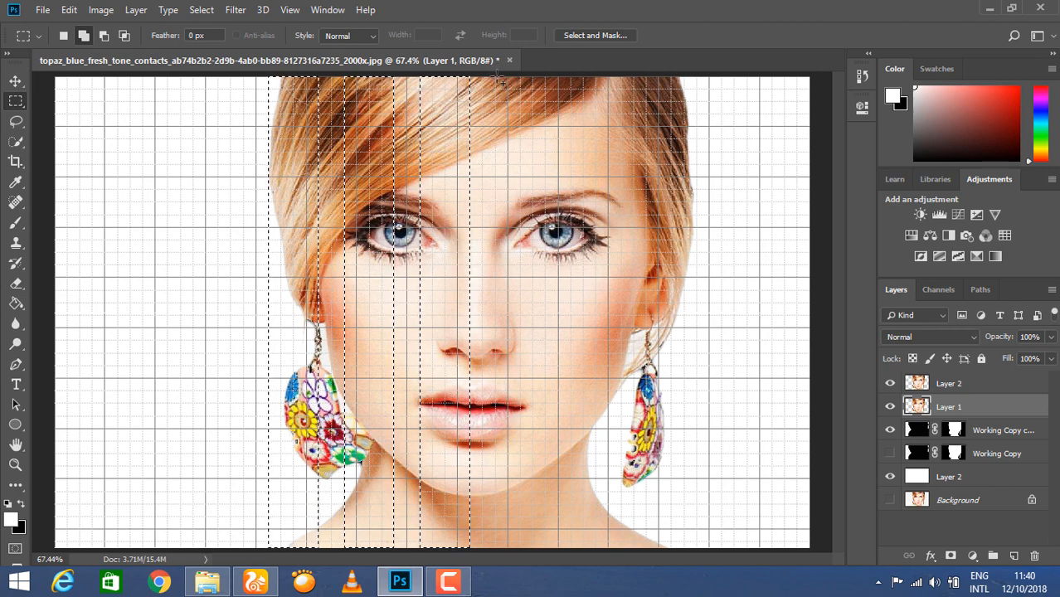
drag(496, 78, 548, 555)
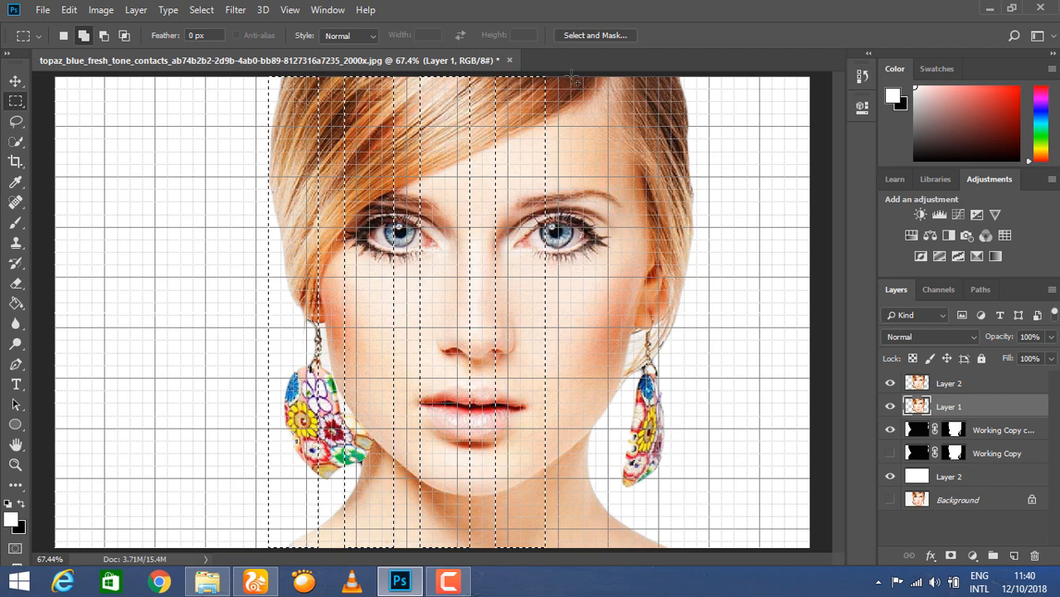
drag(570, 78, 631, 554)
drag(646, 78, 701, 488)
drag(693, 541, 695, 547)
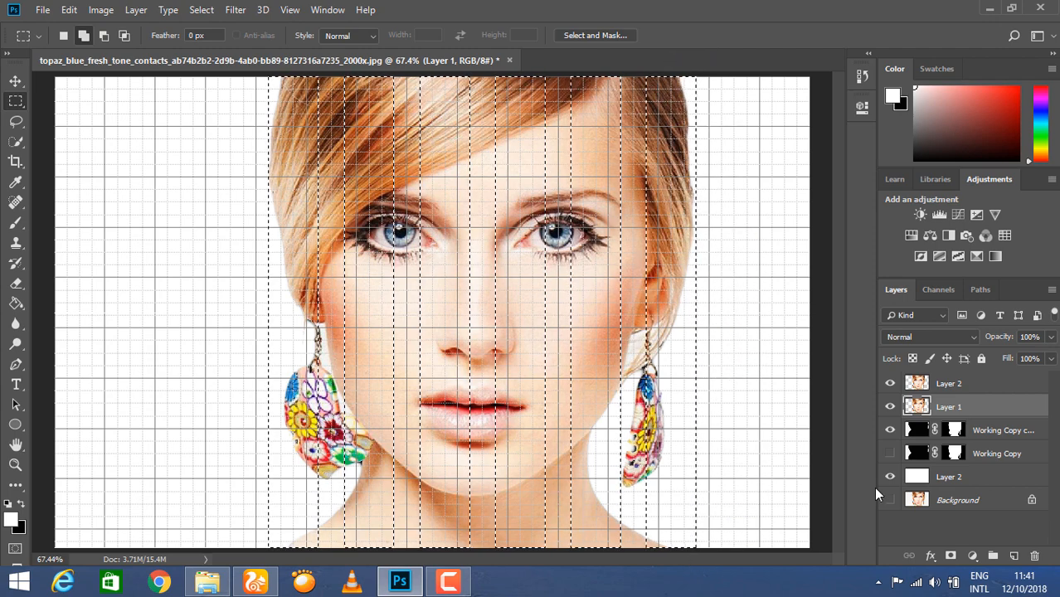
click(951, 556)
click(939, 386)
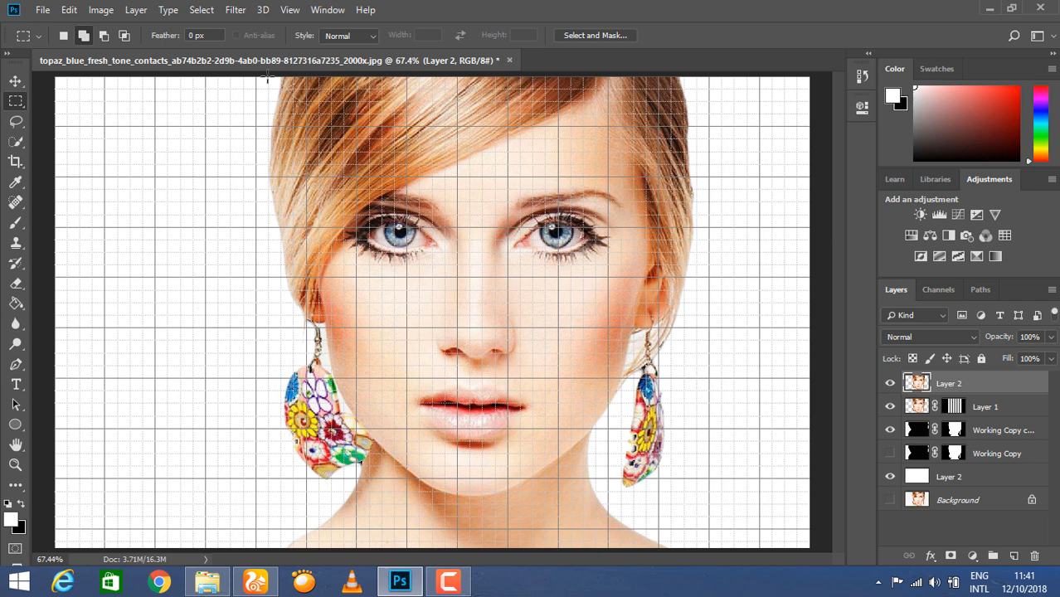
Select seven horizontal bands from the top of the head to the portrait's base and mask Layer 2 to them.
drag(267, 77, 692, 106)
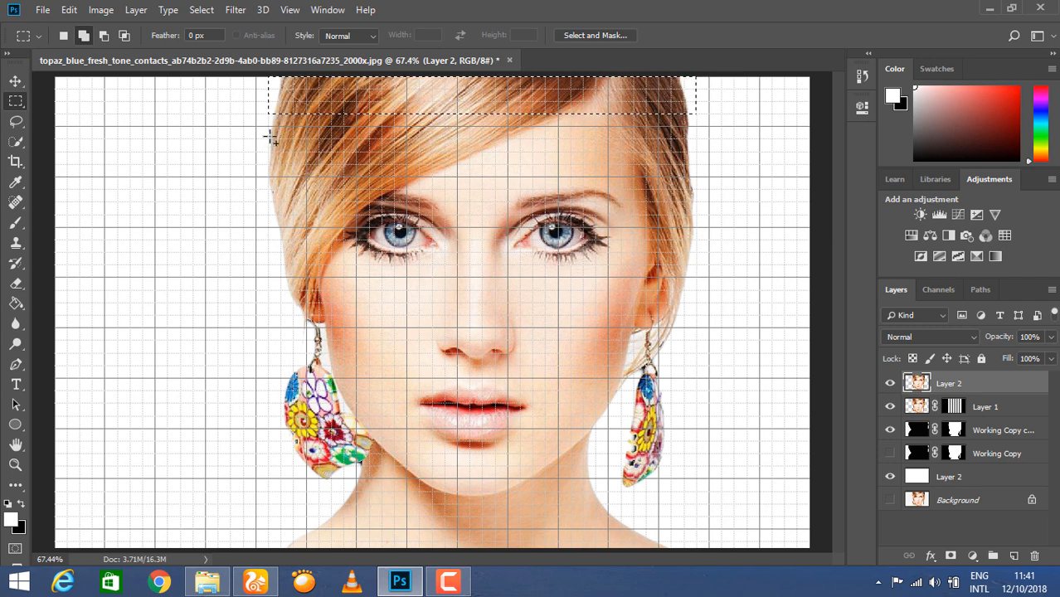
drag(270, 139, 698, 186)
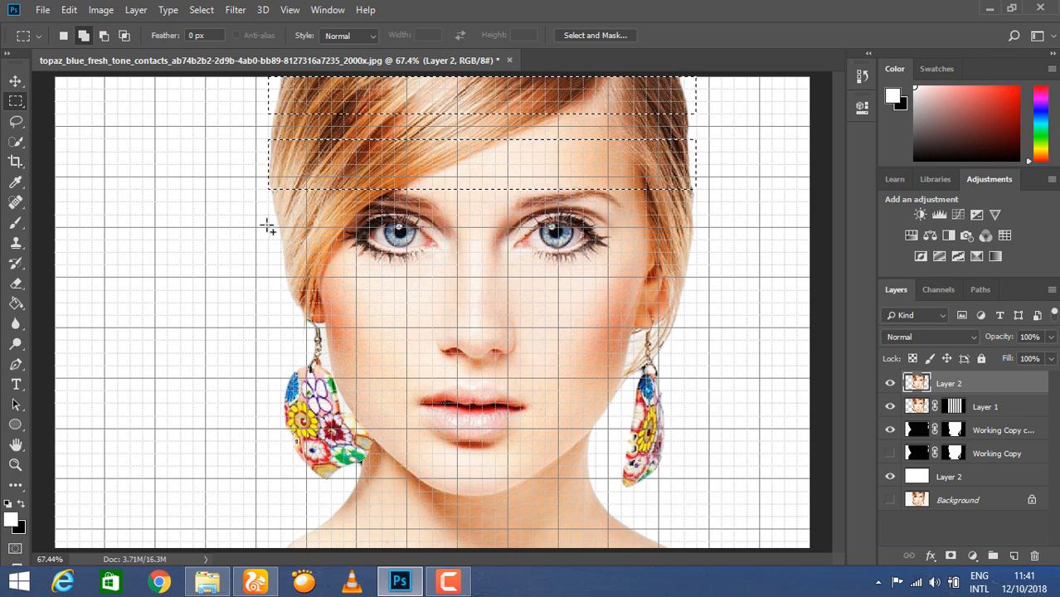
drag(269, 217, 697, 267)
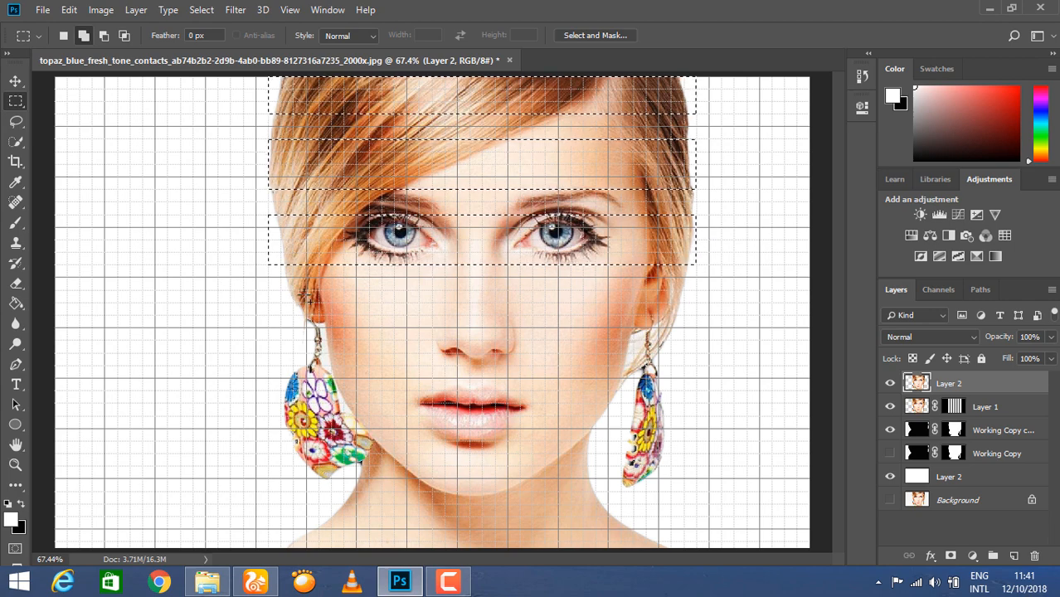
drag(269, 291, 693, 345)
drag(268, 367, 703, 419)
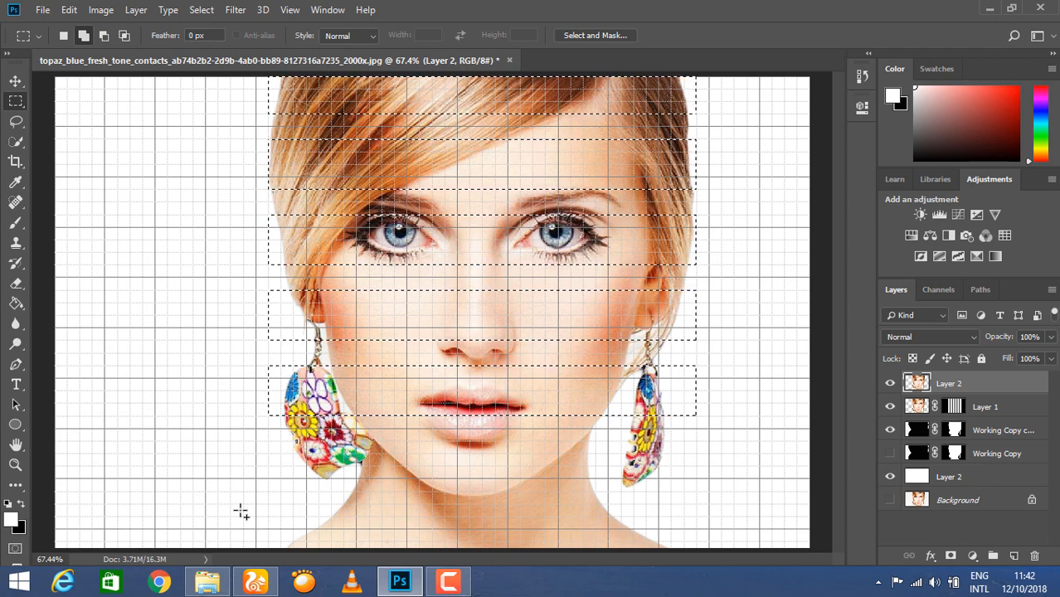
drag(270, 441, 697, 491)
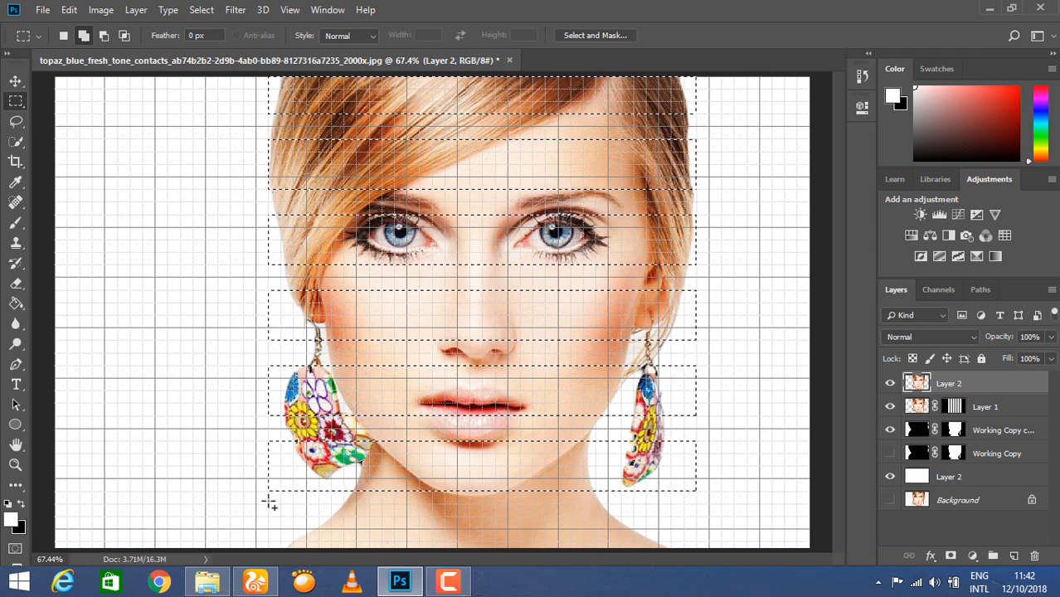
drag(268, 505, 696, 560)
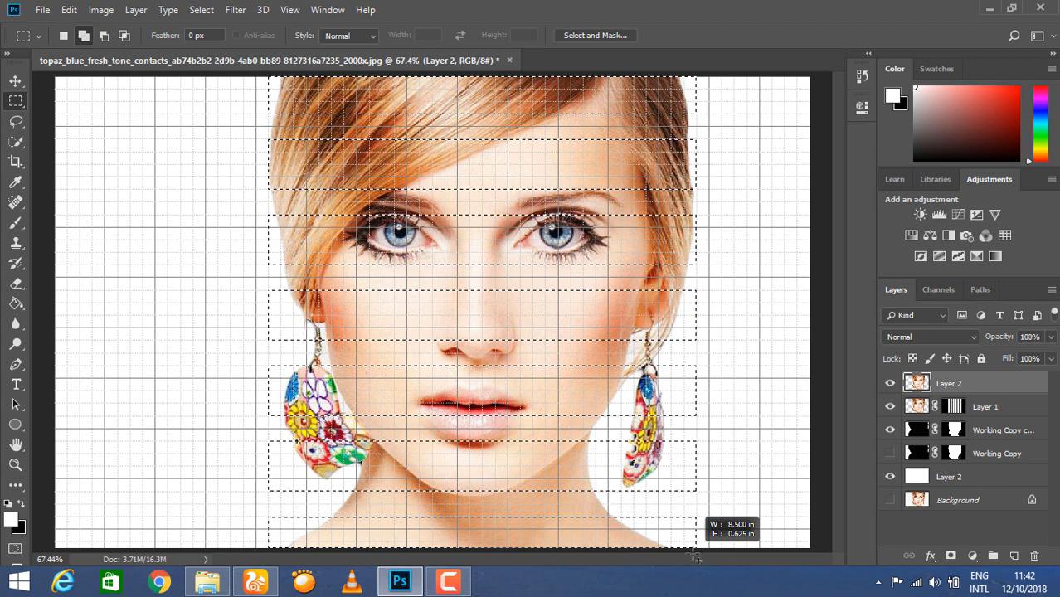
drag(696, 560, 696, 560)
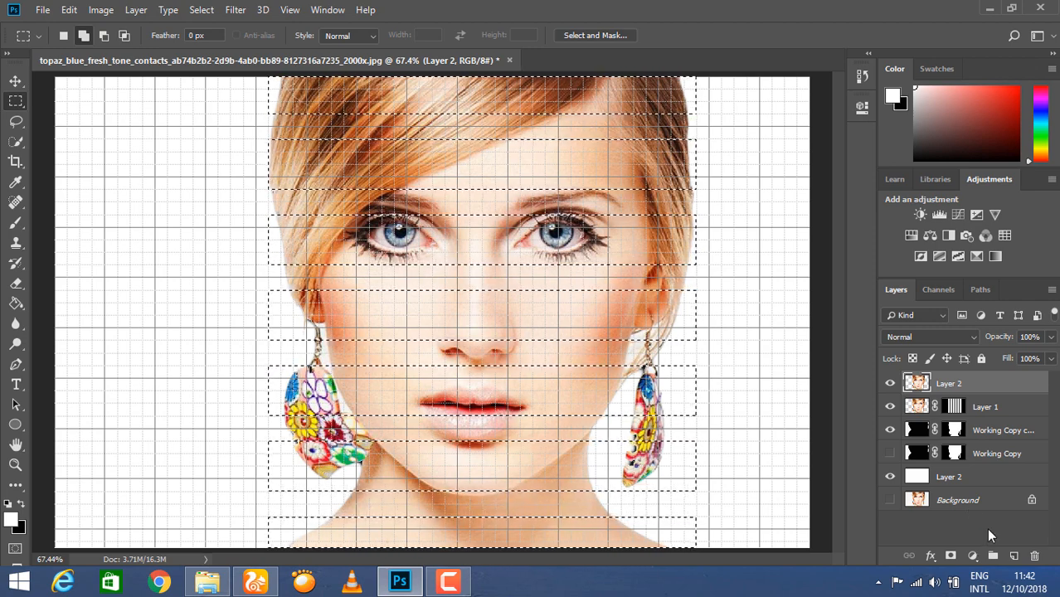
click(951, 556)
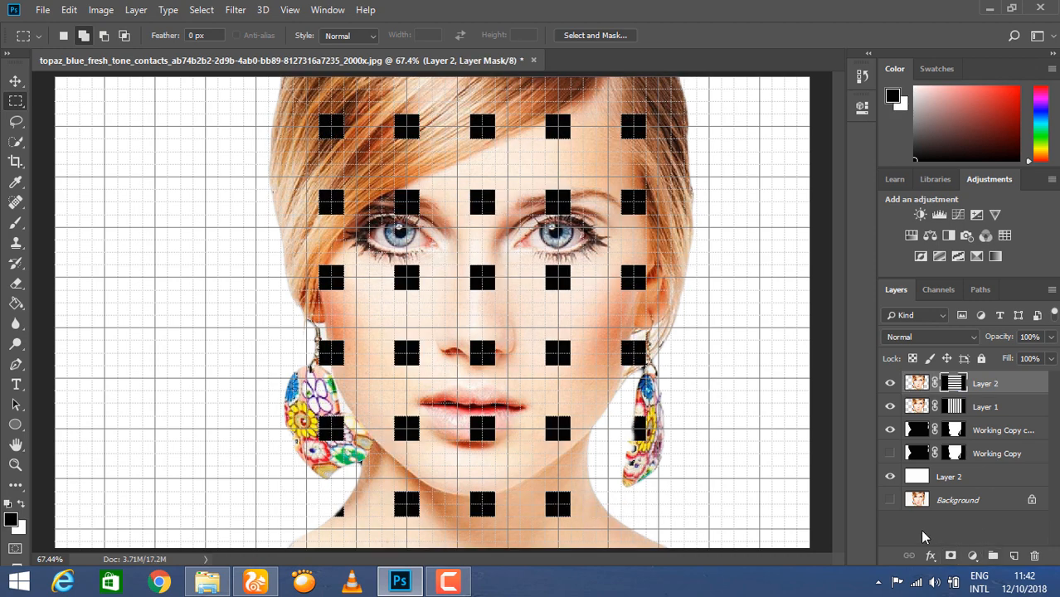
Hide the grid, save the selection as a new alpha channel, and reselect Layer 2's image.
click(290, 10)
click(466, 323)
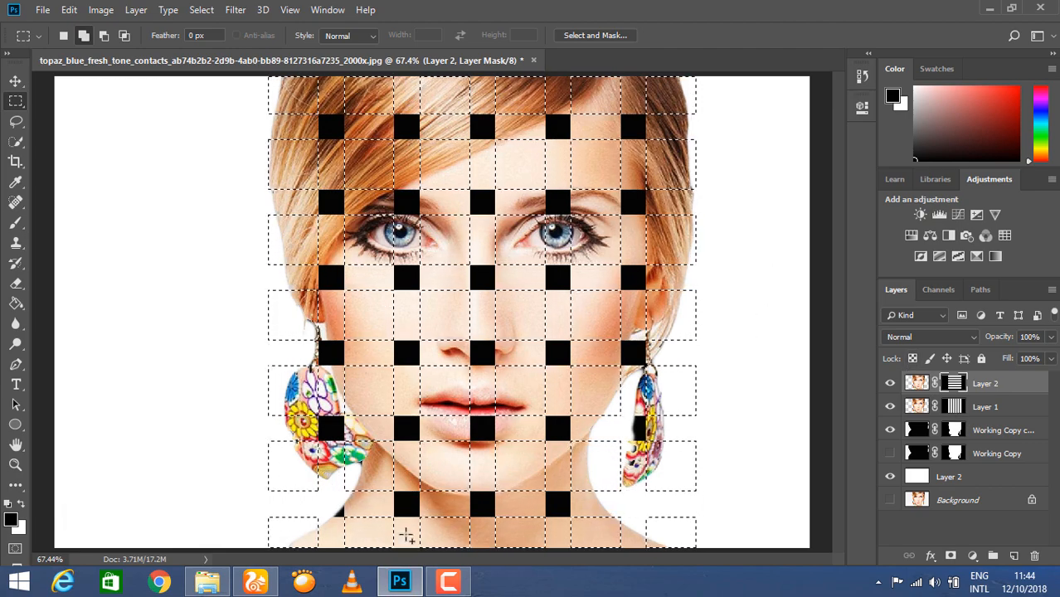
click(200, 10)
click(214, 352)
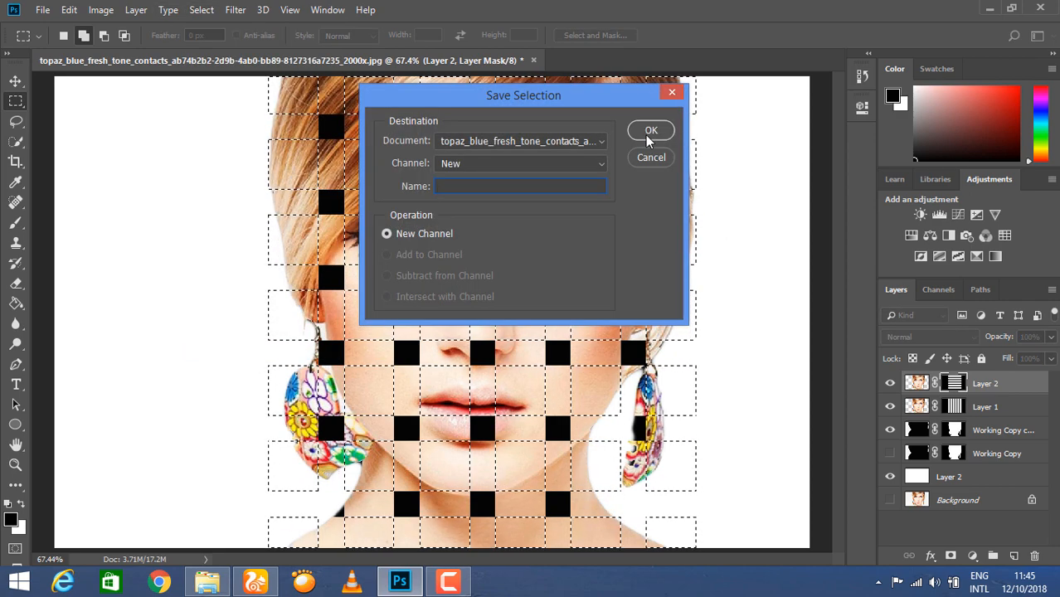
click(651, 133)
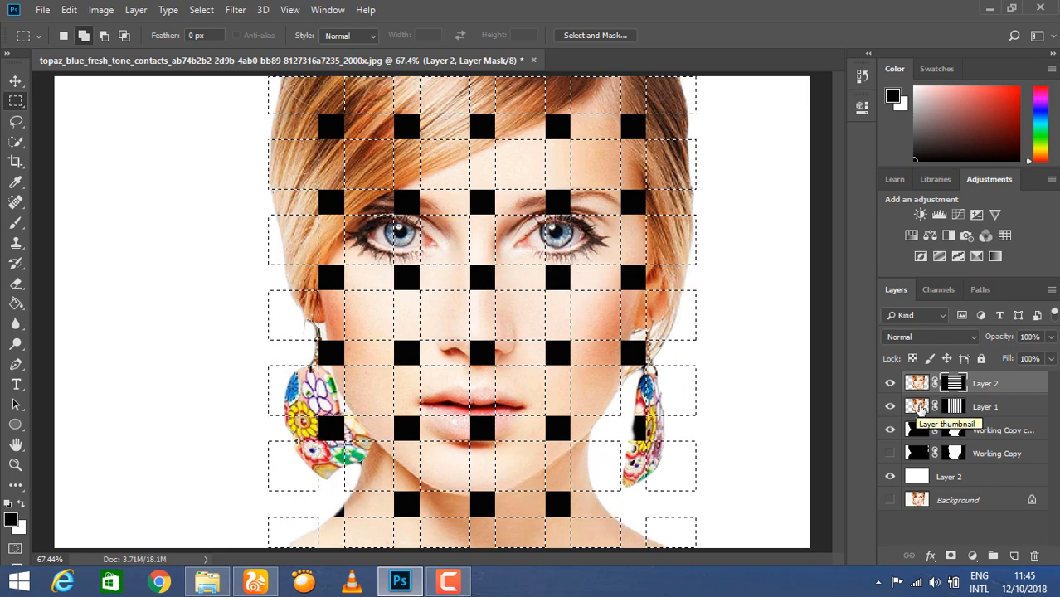
click(918, 384)
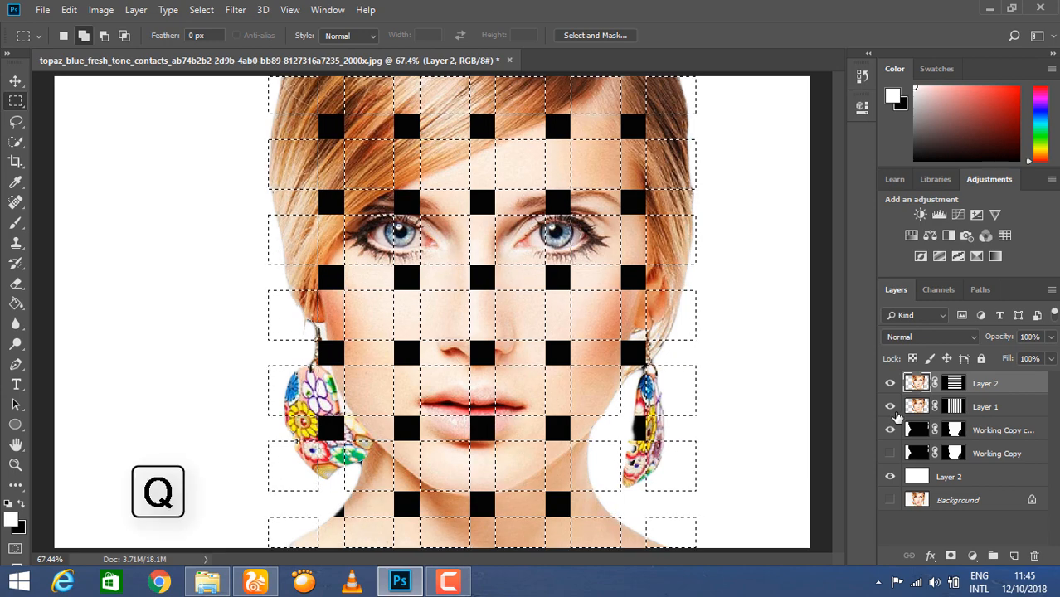
In Quick Mask, paint-bucket alternating cells in the hair, forehead, eye and nose rows.
key(q)
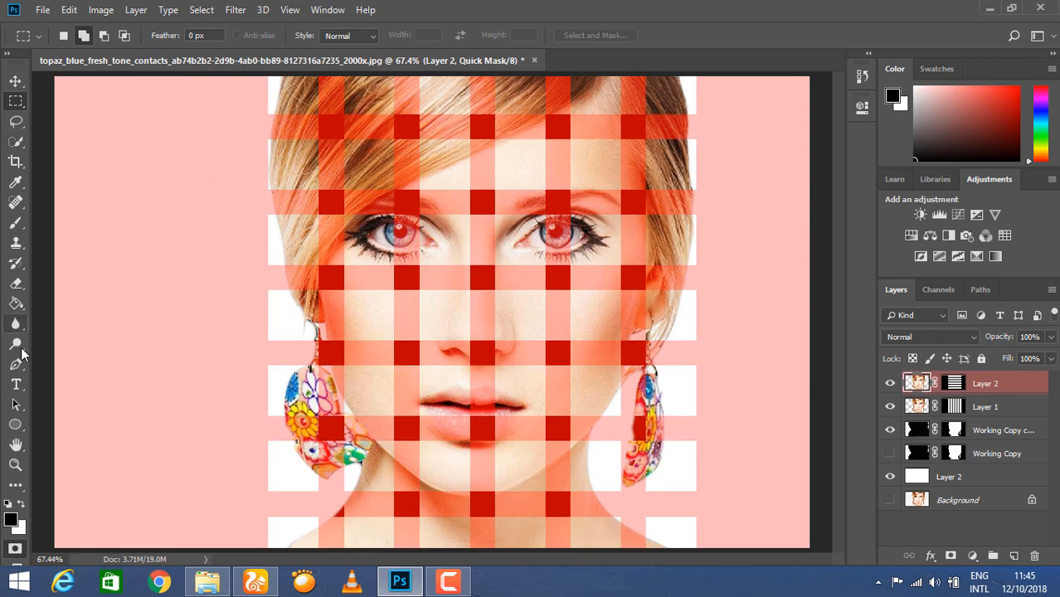
click(16, 304)
click(296, 104)
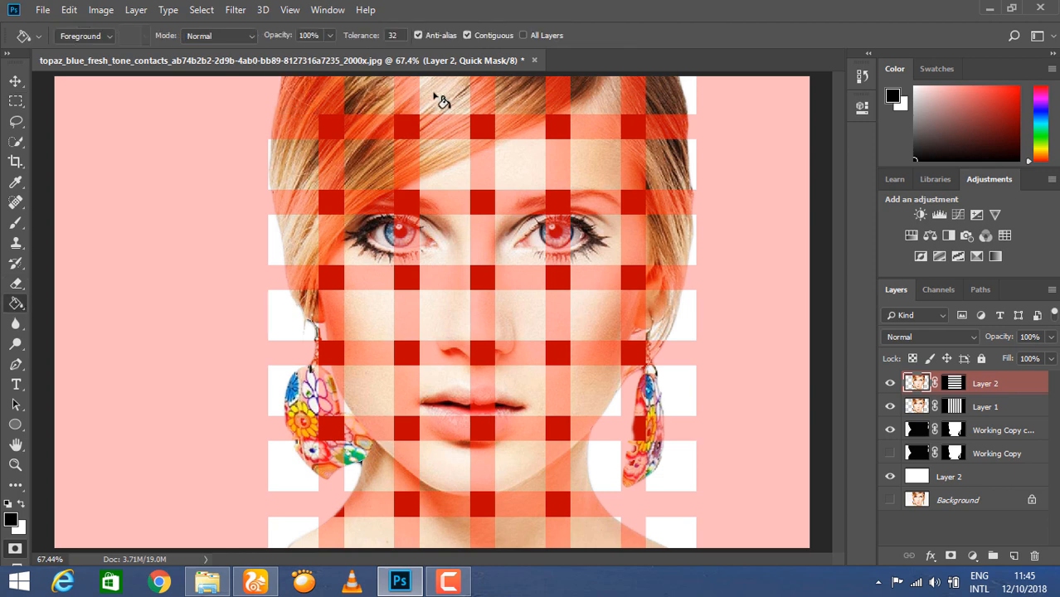
click(438, 99)
click(594, 96)
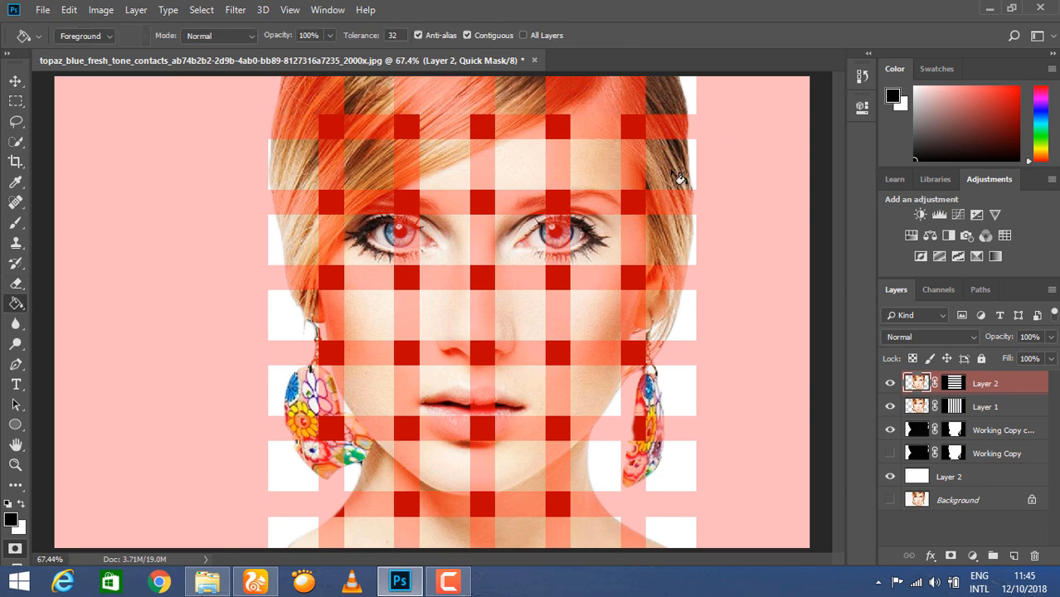
click(682, 175)
click(534, 170)
click(382, 181)
click(296, 246)
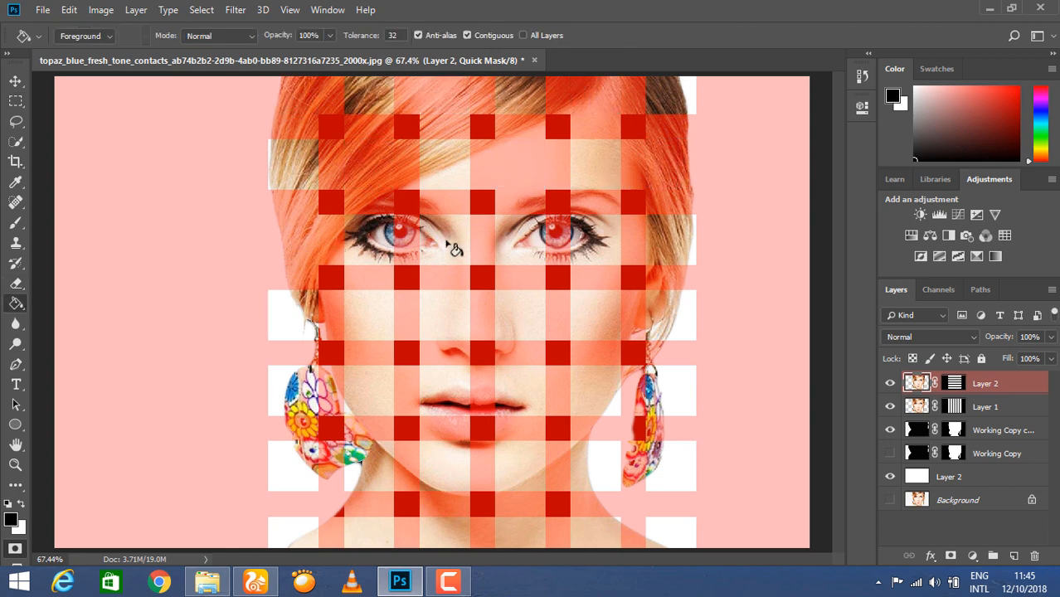
click(454, 249)
click(598, 246)
click(664, 333)
click(508, 330)
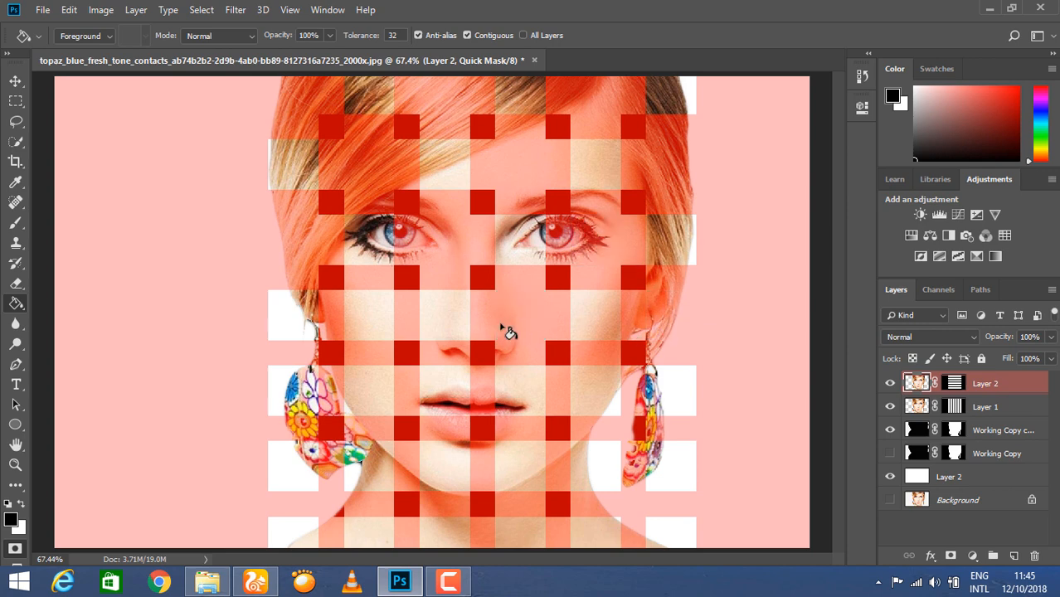
click(370, 330)
Fill alternating cells in the mouth, chin and bottom rows, then leave Quick Mask.
click(306, 395)
click(457, 404)
click(599, 402)
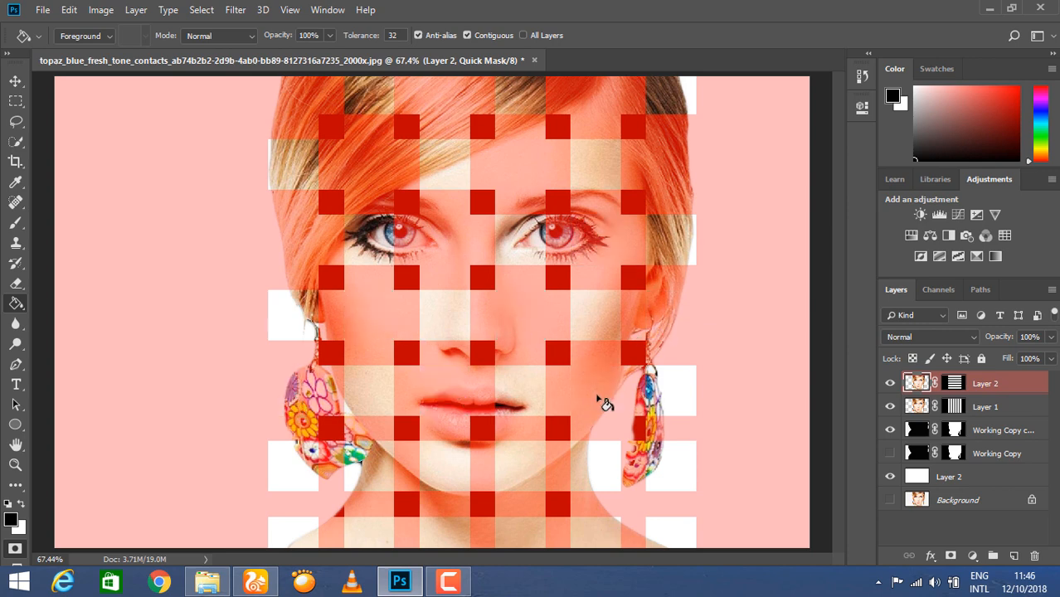
click(667, 468)
click(531, 471)
click(361, 472)
click(295, 531)
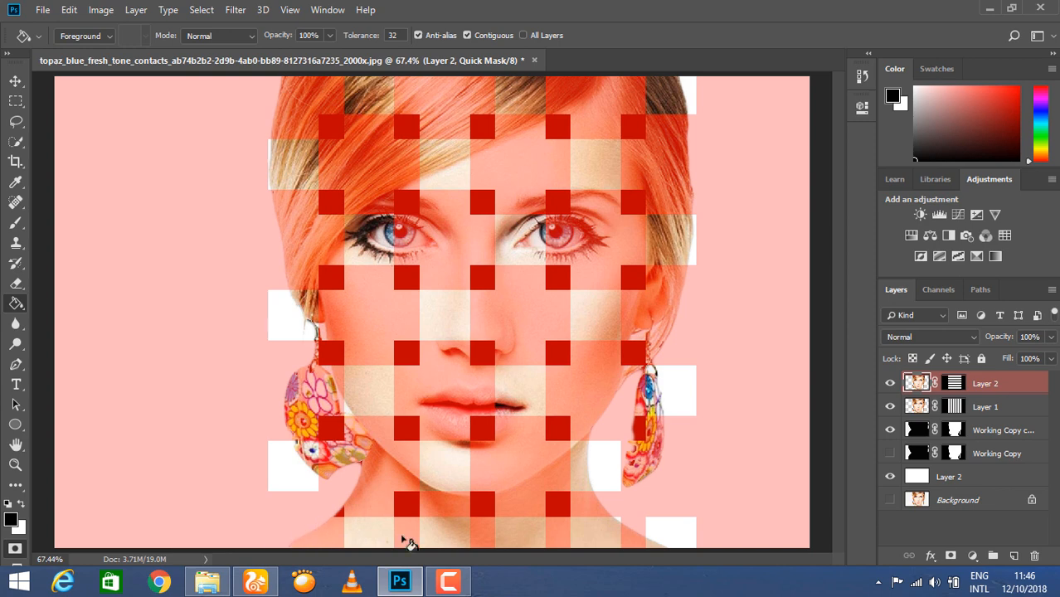
click(458, 544)
click(615, 537)
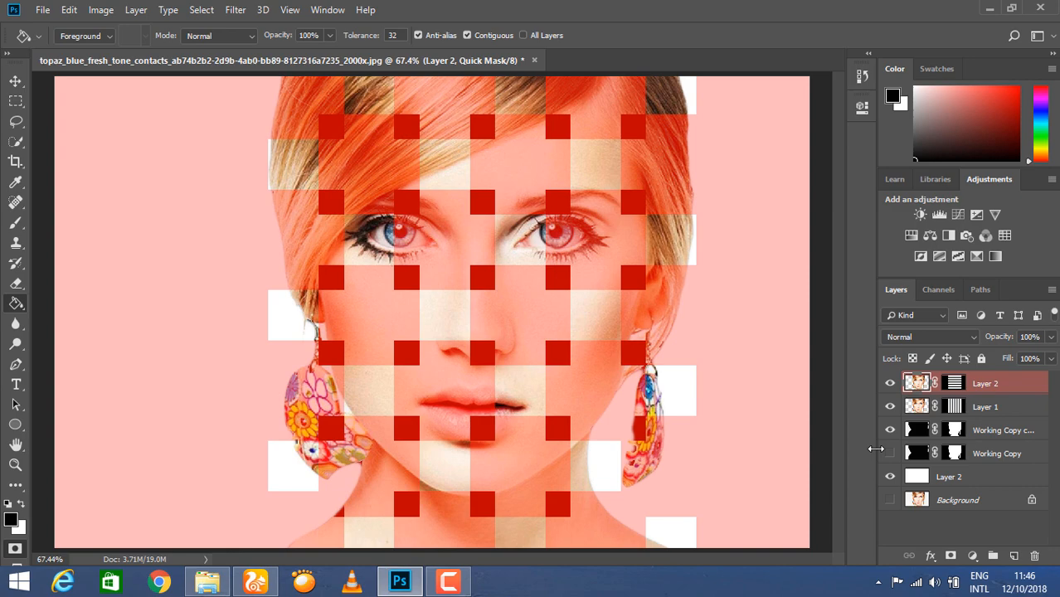
key(q)
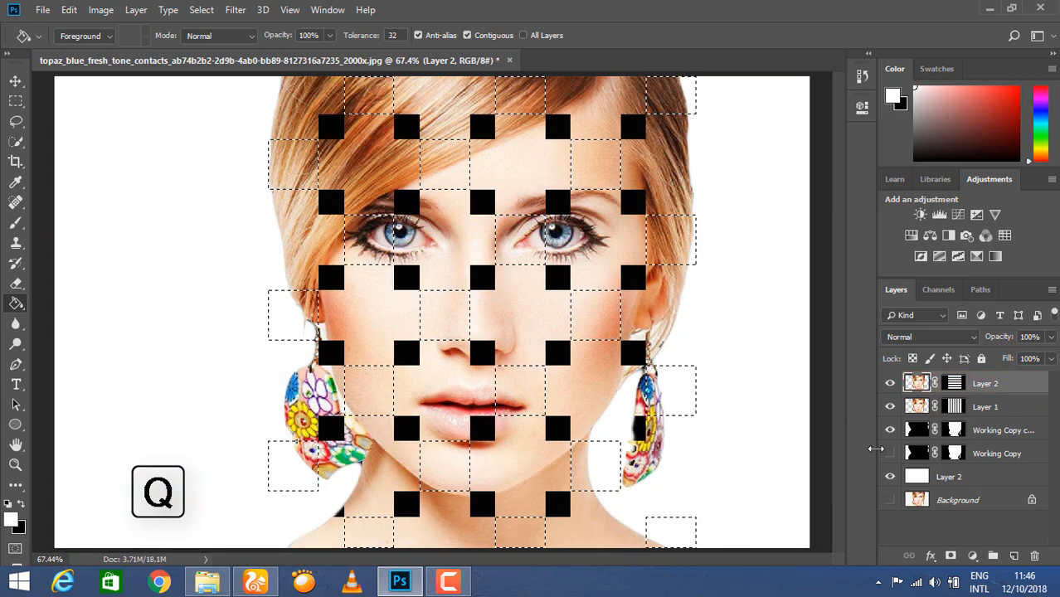
Copy the selected cells to a new Layer 3 and reload the Alpha 1 lattice selection on Layer 2.
key(ctrl+j)
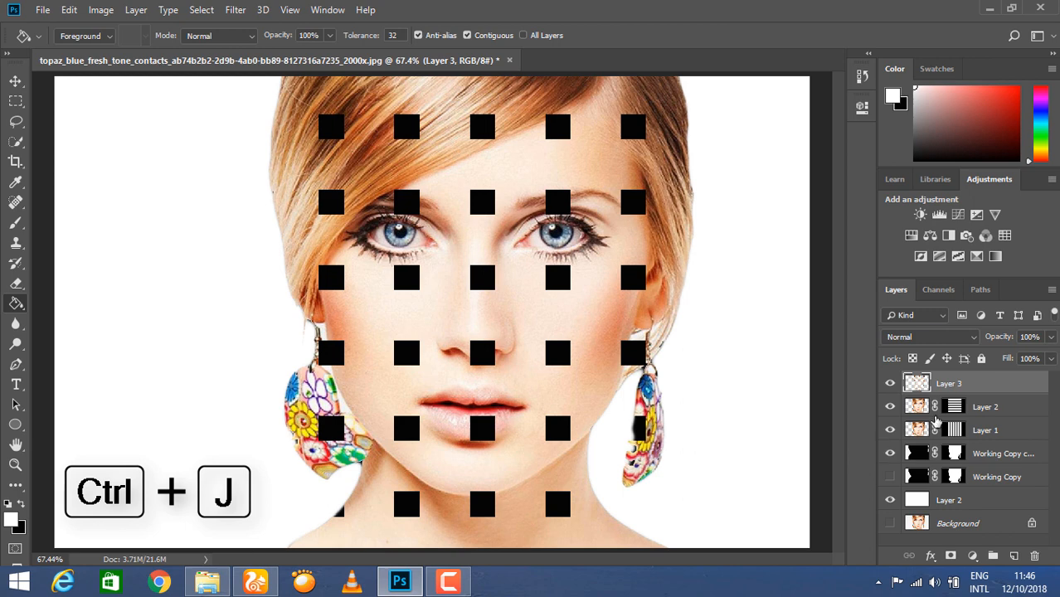
click(916, 430)
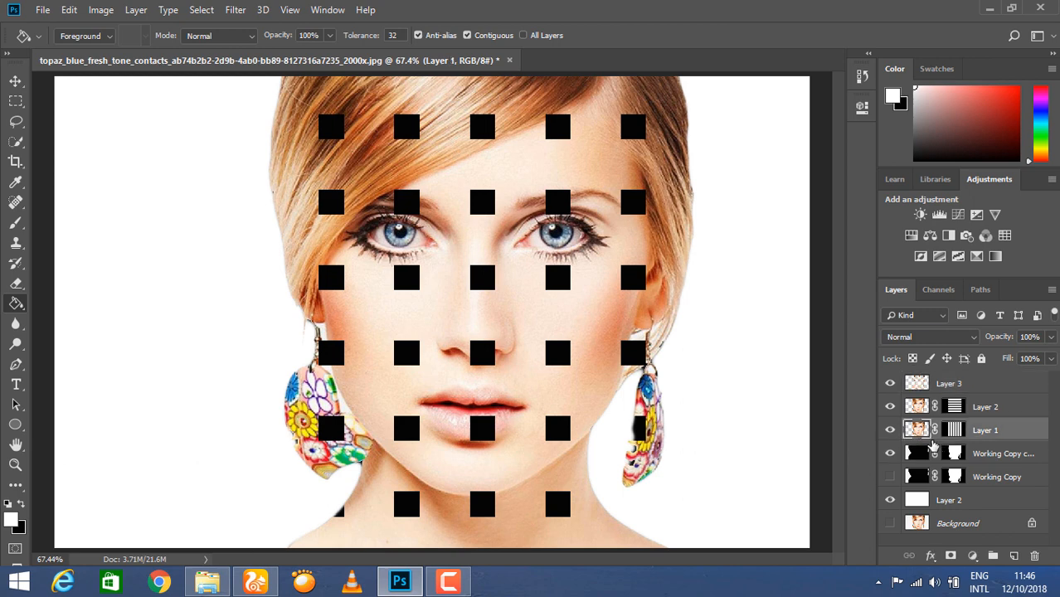
click(923, 385)
click(986, 408)
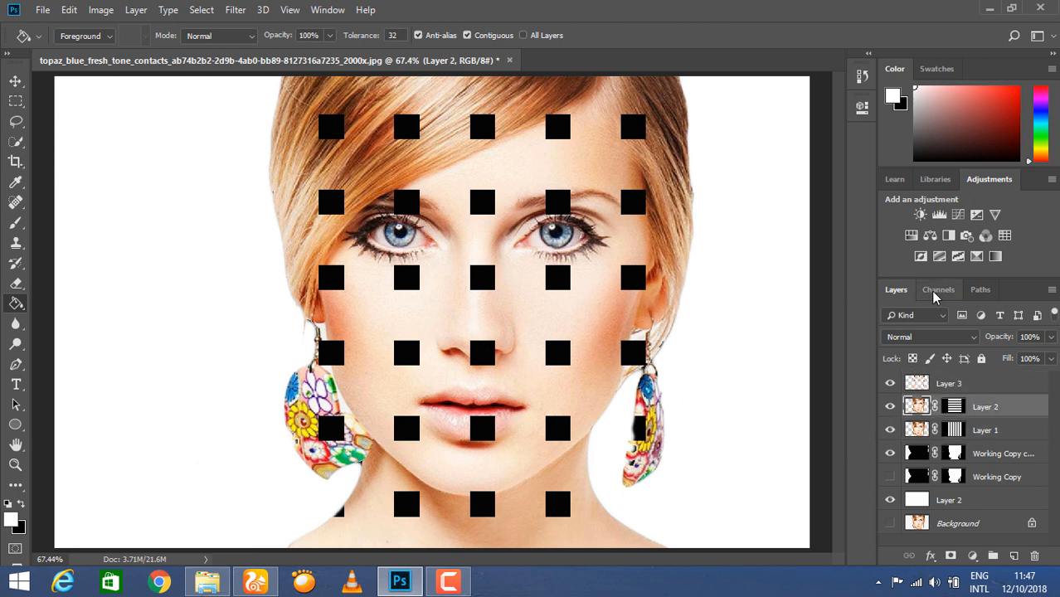
click(938, 290)
ctrl+click(912, 415)
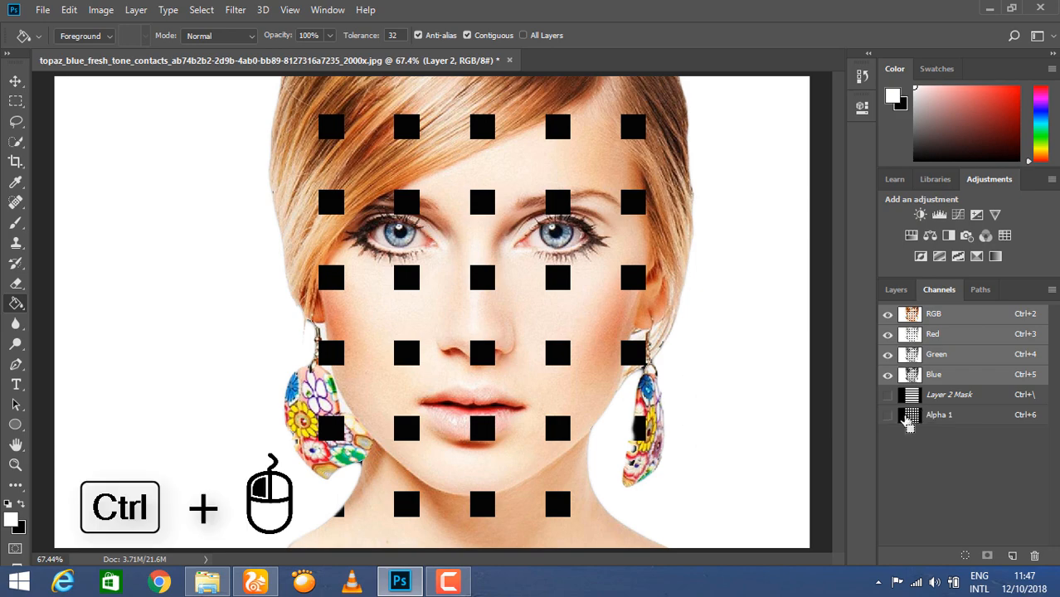
click(896, 290)
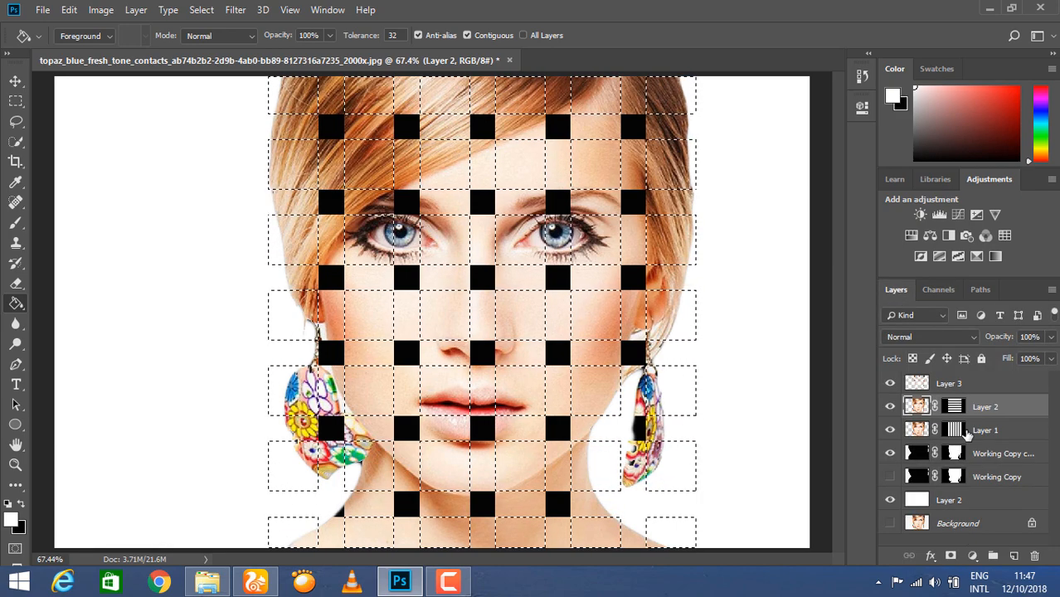
In Quick Mask, fill the opposite alternating cells in the hair, forehead, eye and nose rows.
key(q)
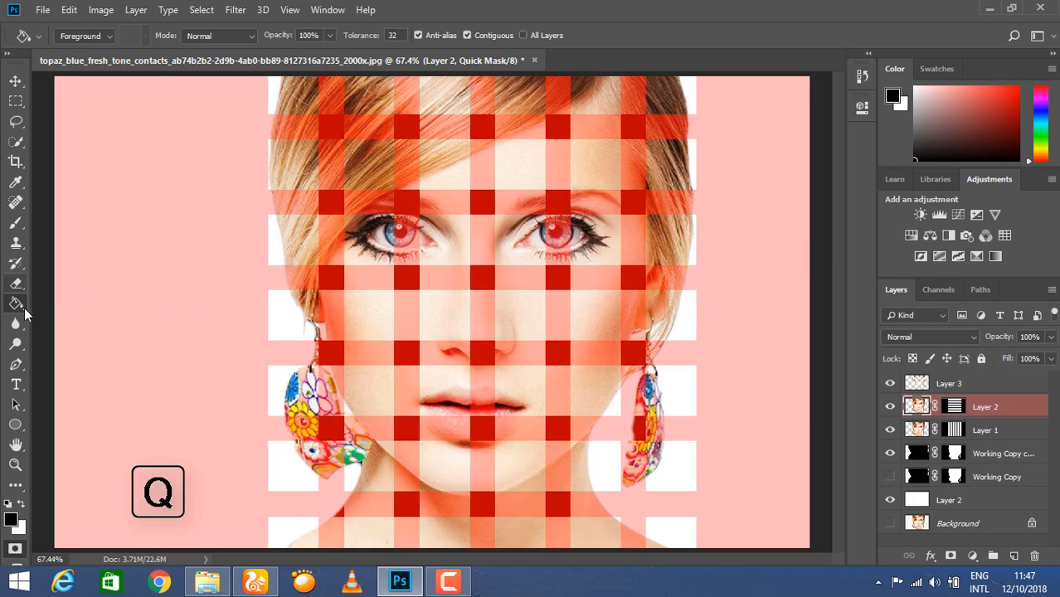
click(371, 110)
click(529, 100)
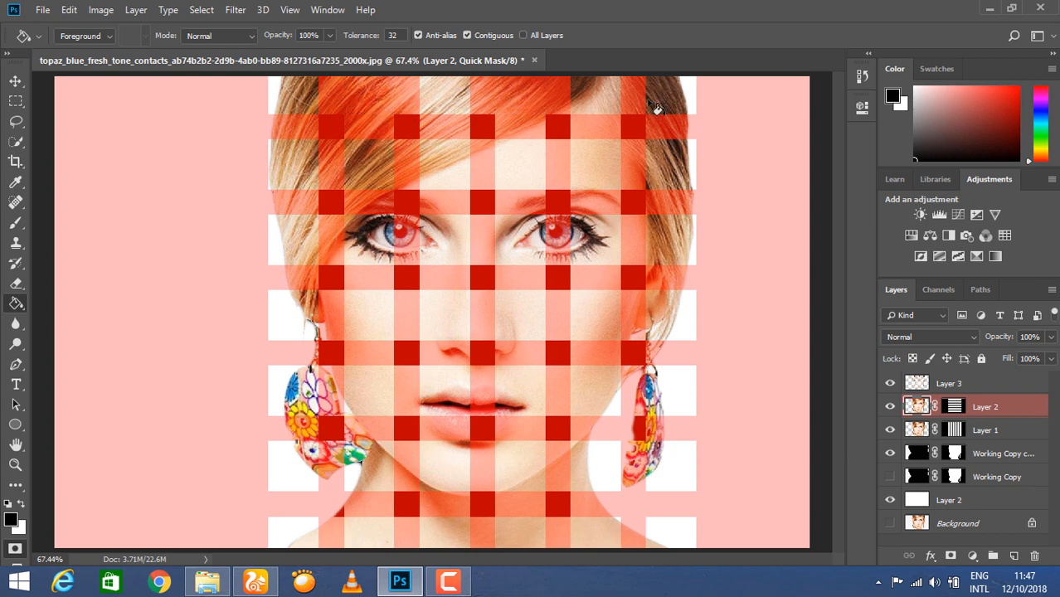
click(657, 106)
click(586, 186)
click(439, 176)
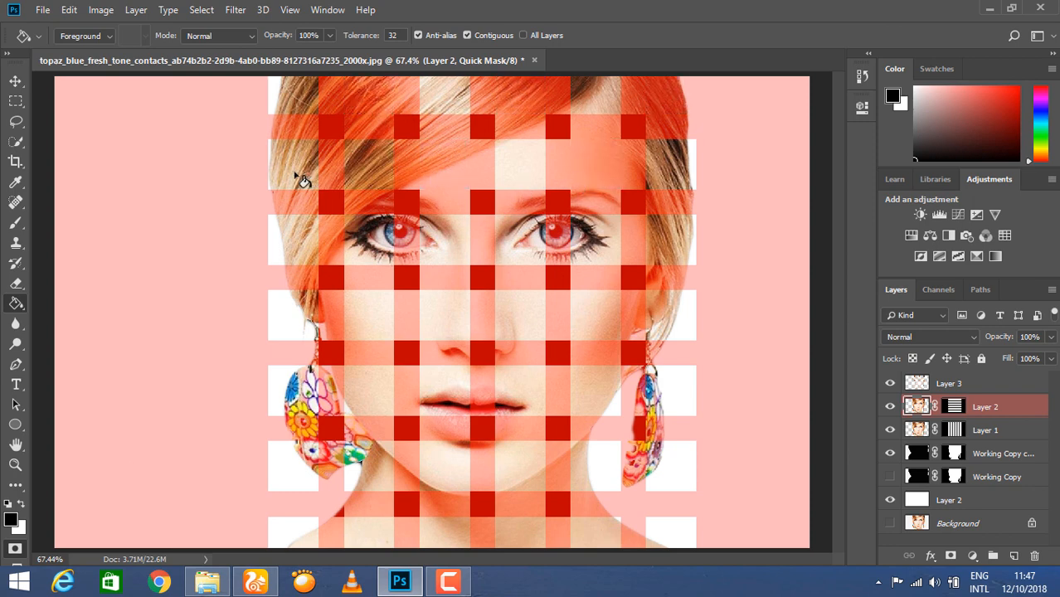
click(299, 178)
click(386, 255)
click(532, 254)
click(676, 257)
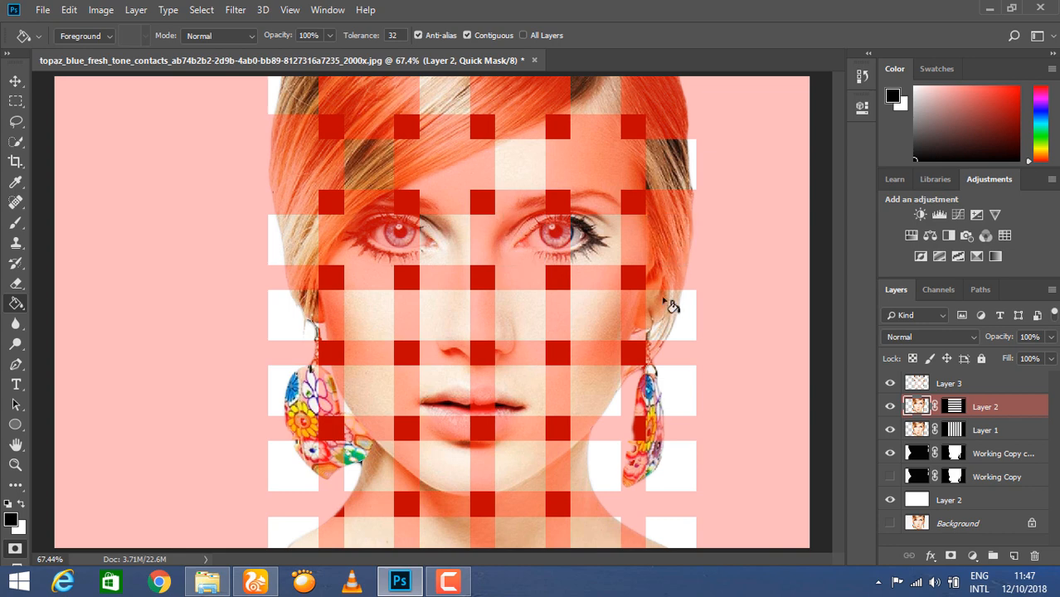
click(588, 318)
click(436, 325)
click(301, 325)
Fill the opposite cells in the mouth, chin and bottom rows, then leave Quick Mask.
click(384, 409)
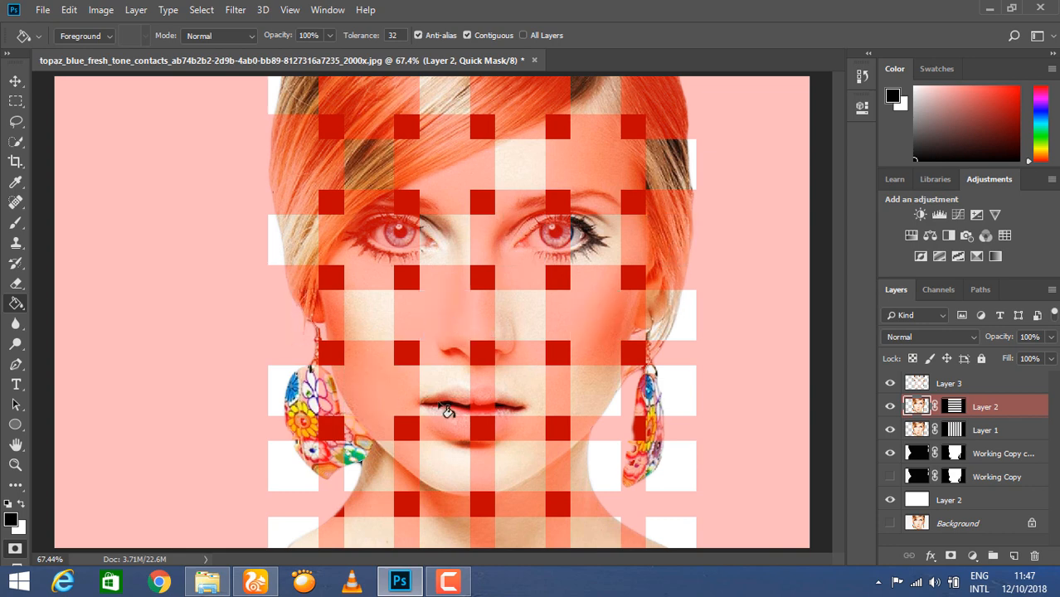
click(541, 407)
click(673, 407)
click(621, 462)
click(433, 473)
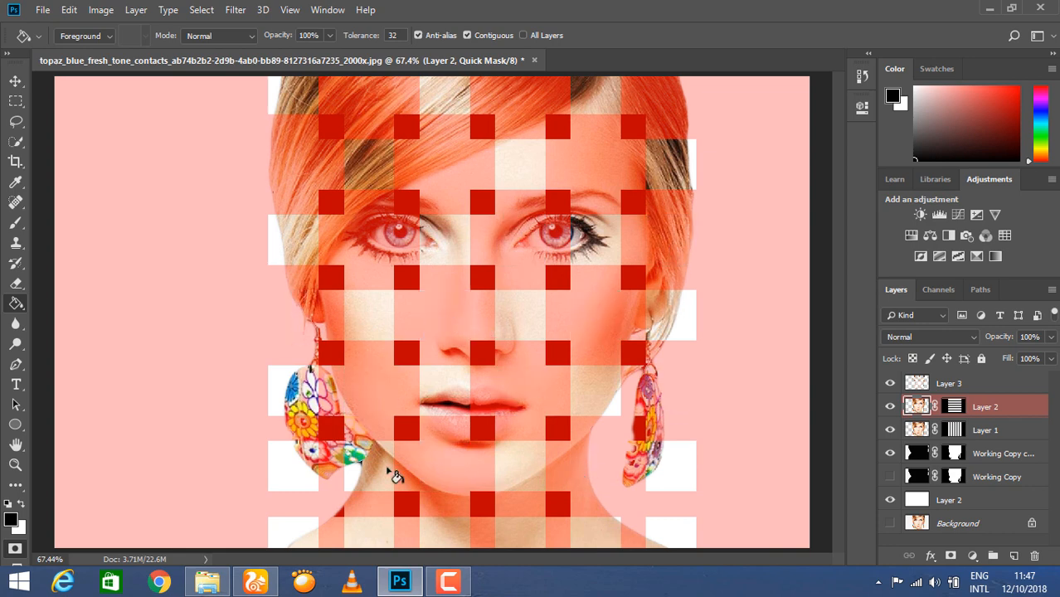
click(299, 471)
click(378, 528)
click(527, 541)
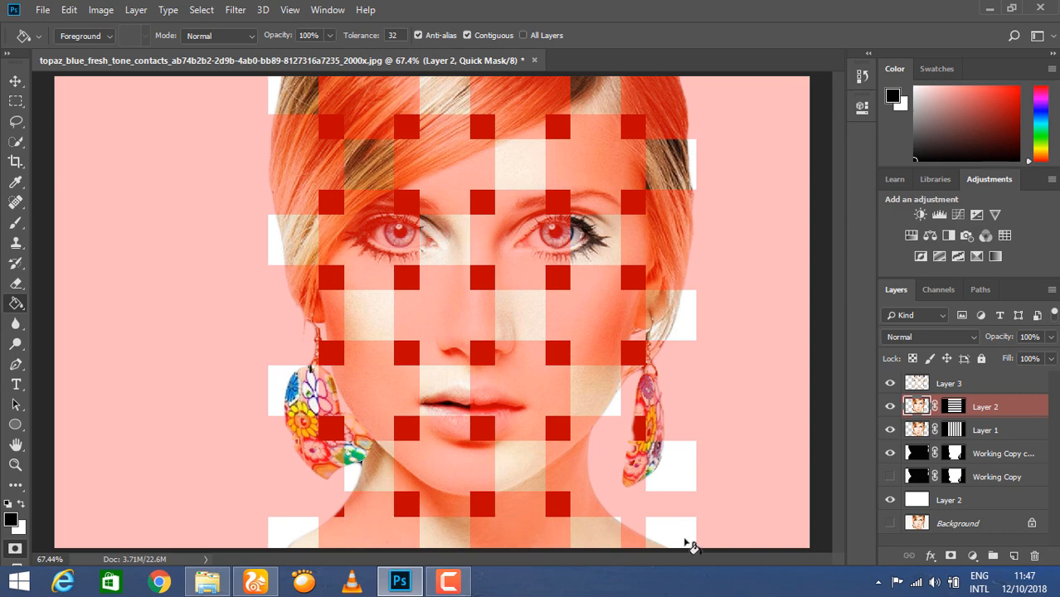
click(691, 546)
key(q)
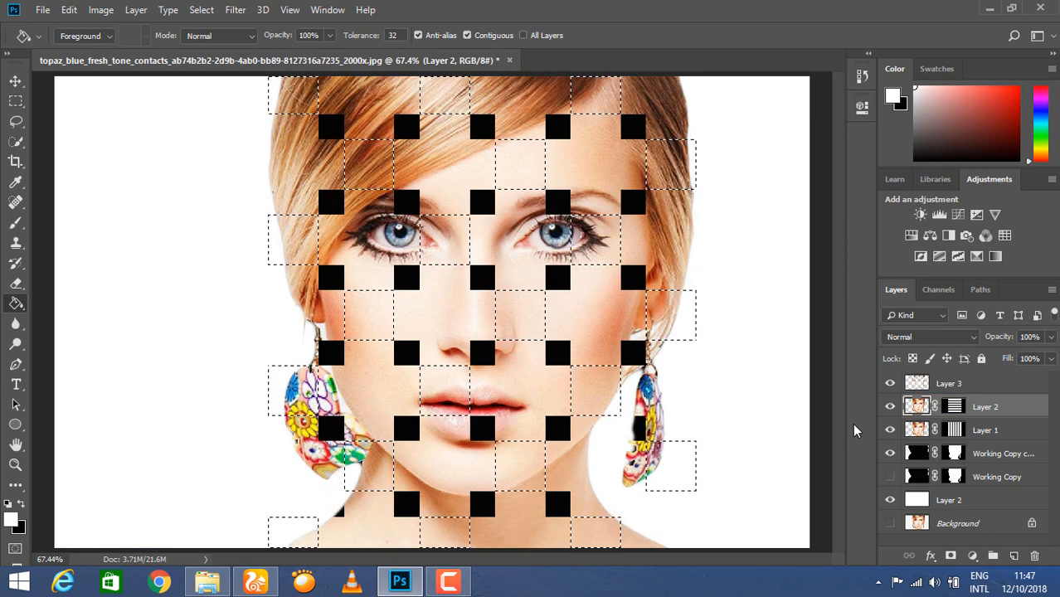
Copy the new cells to Layer 4, move it above Layer 1, and clip Layers 4 and 3.
key(ctrl+j)
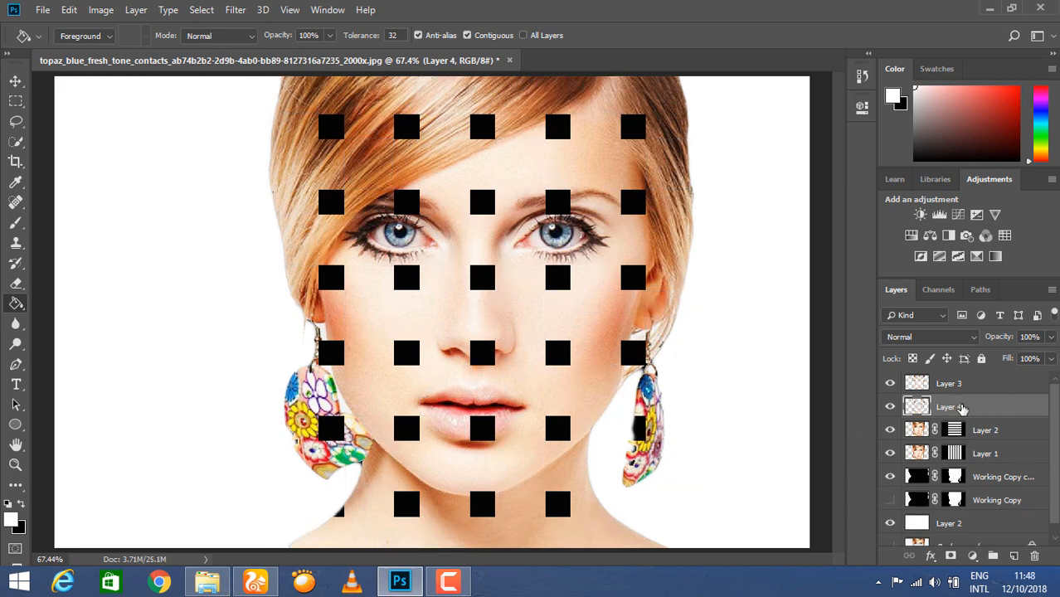
drag(962, 407, 1018, 419)
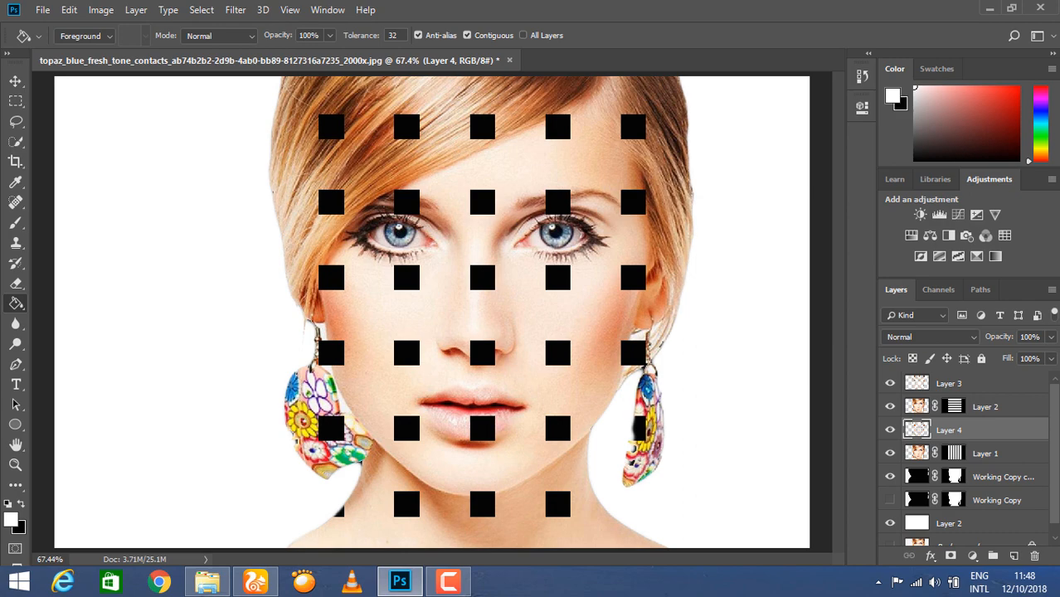
right_click(965, 435)
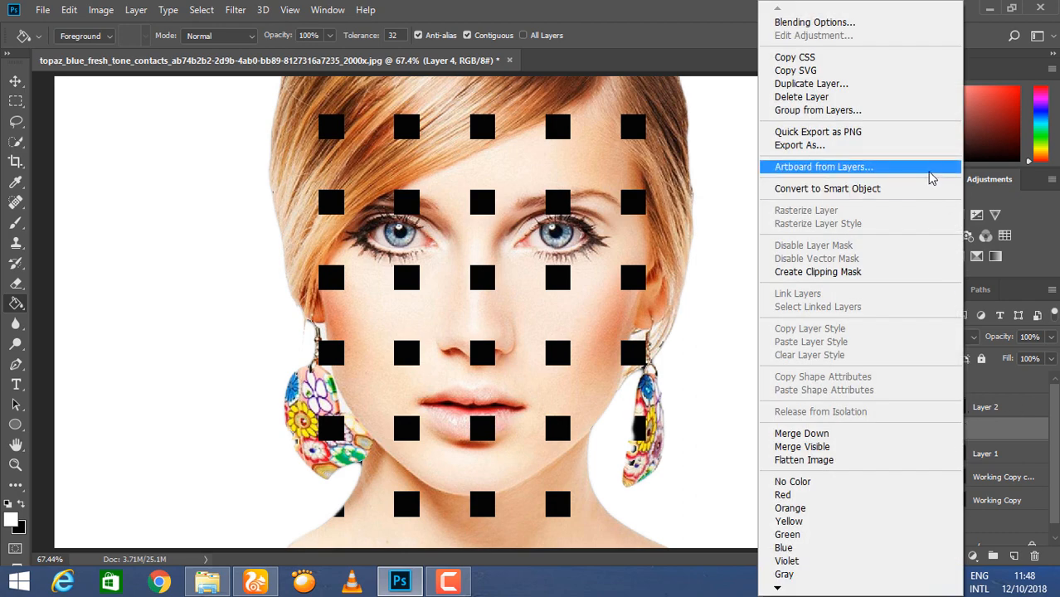
click(818, 272)
right_click(948, 387)
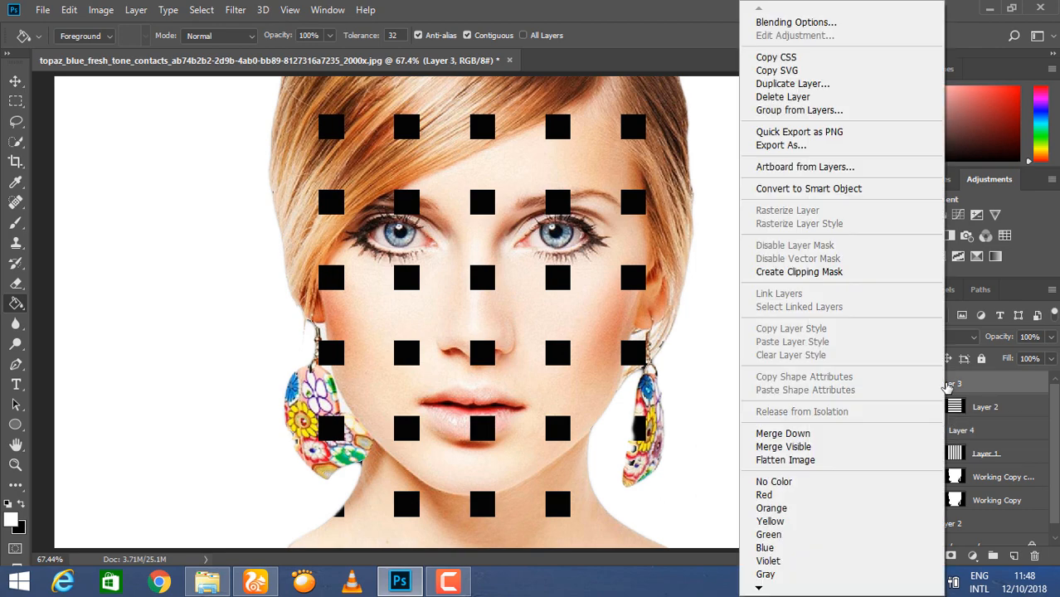
click(863, 271)
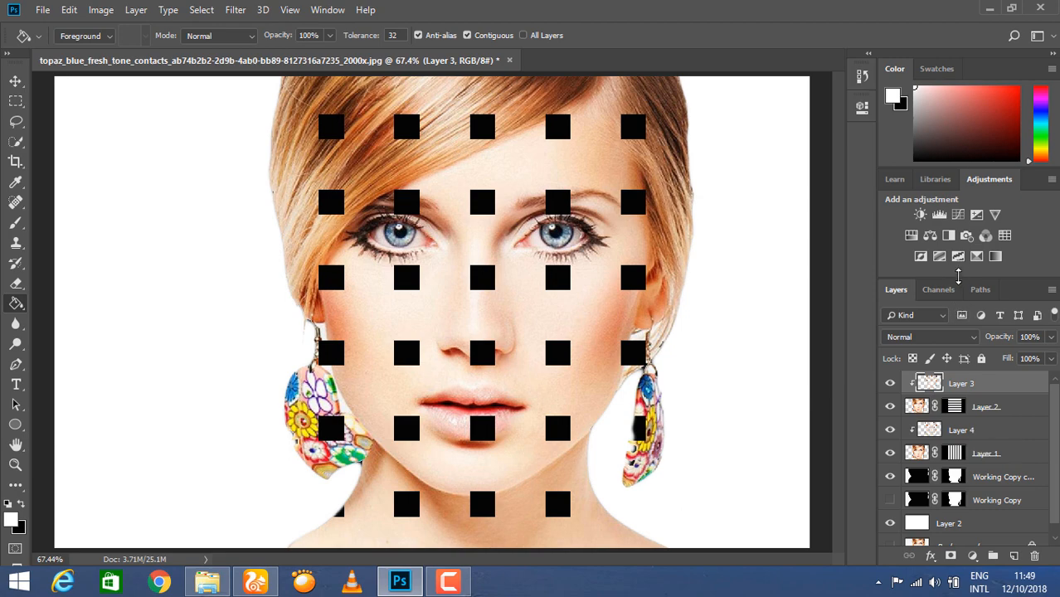
Add an Outer Glow to Layer 3 using a solid black colour.
drag(960, 279, 956, 207)
click(931, 557)
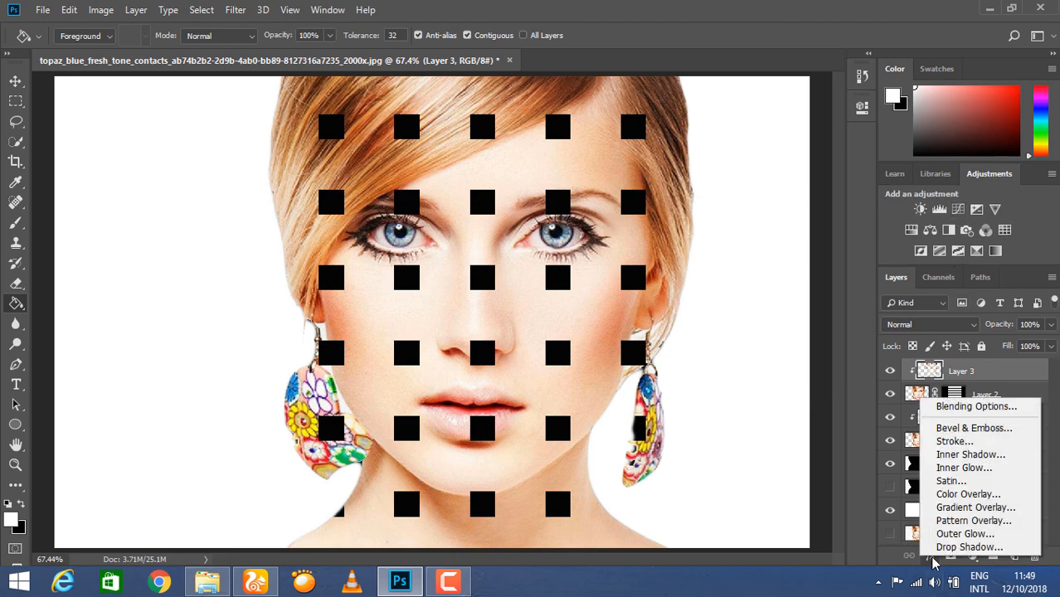
click(971, 534)
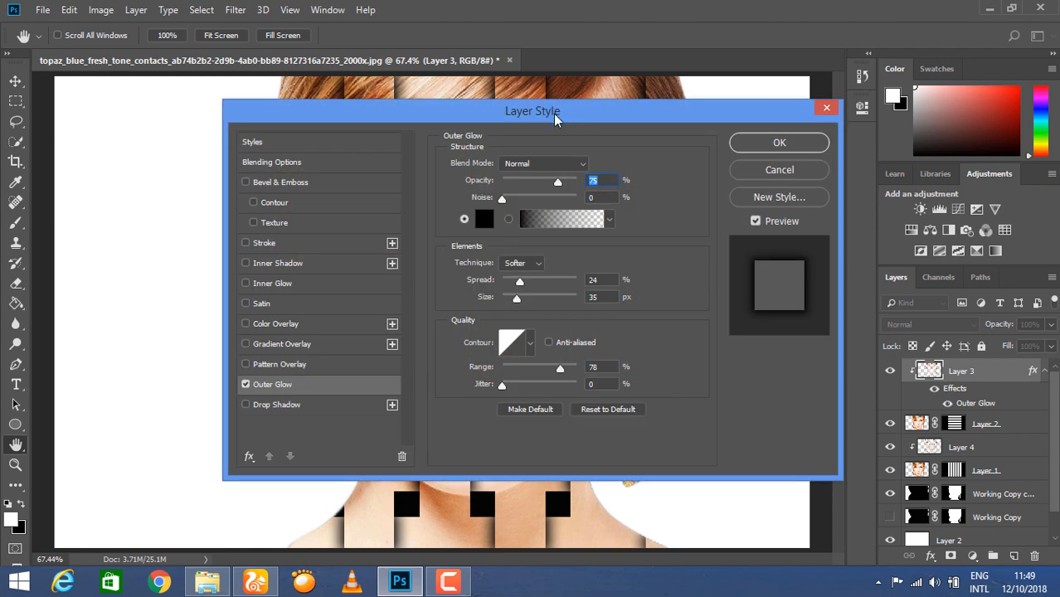
drag(597, 109, 943, 118)
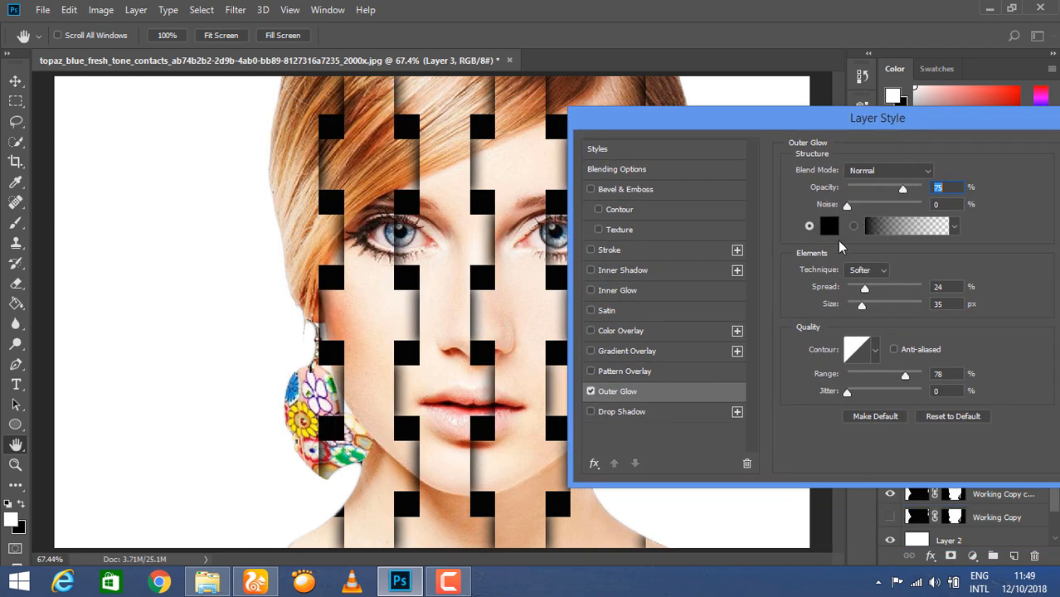
click(912, 228)
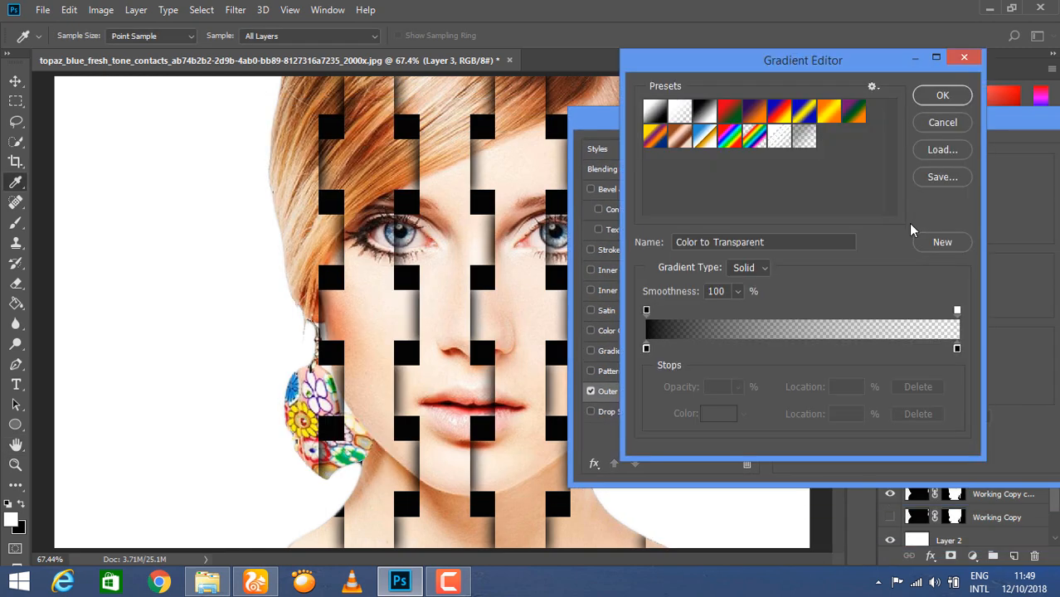
click(956, 56)
click(829, 226)
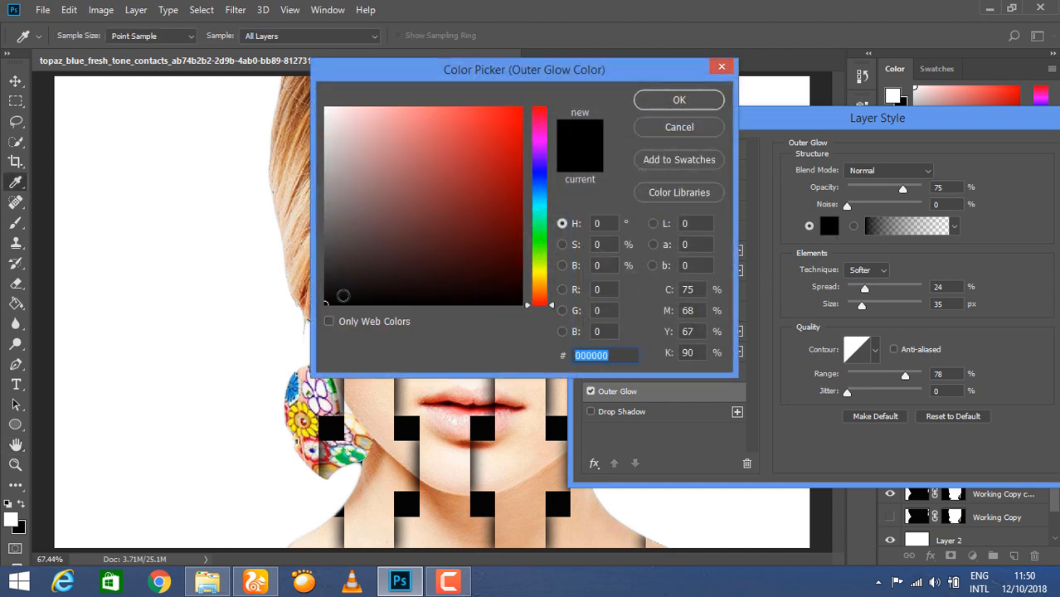
click(696, 100)
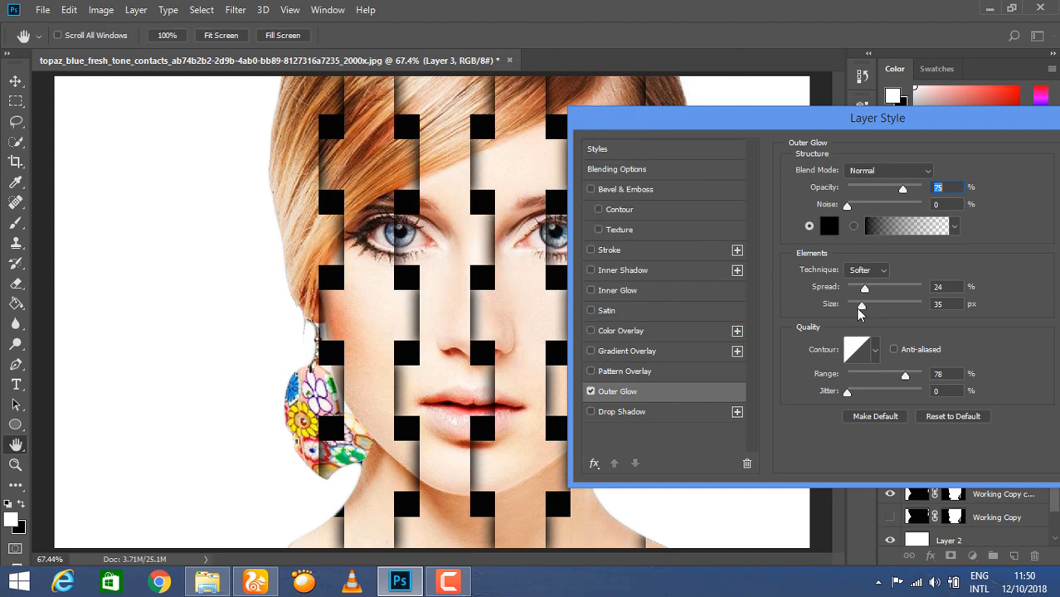
Set the glow size to 50 px and spread to 24%, then confirm.
drag(863, 309, 869, 311)
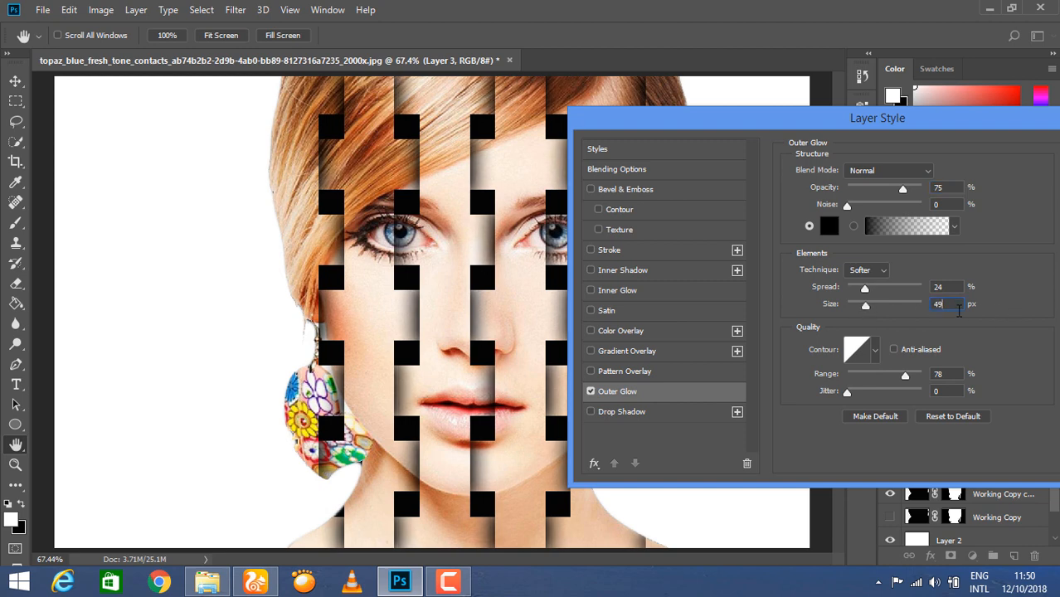
key(BackSpace)
drag(865, 292, 865, 292)
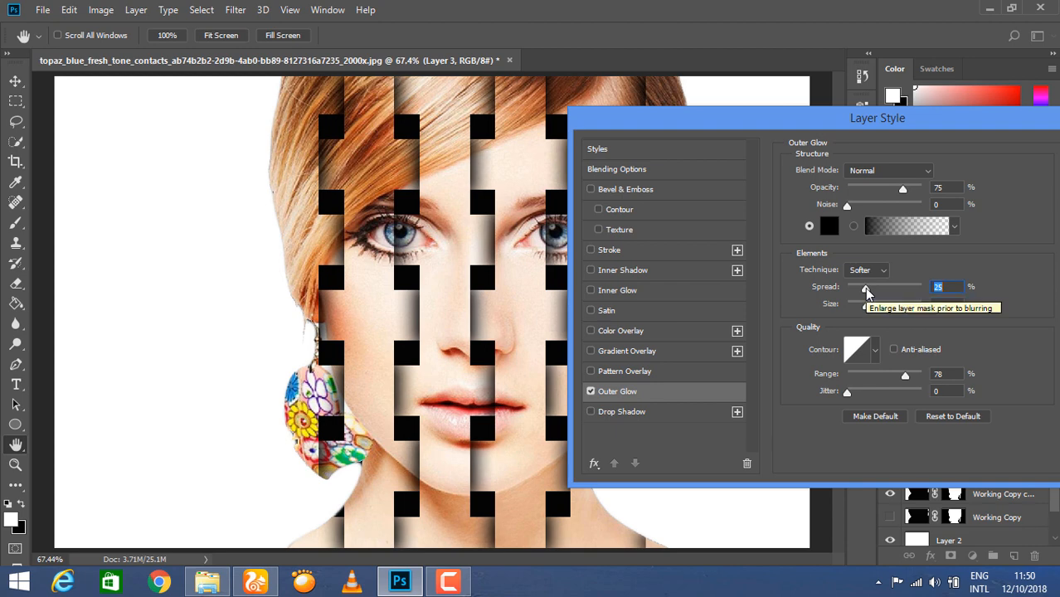
drag(868, 292, 871, 297)
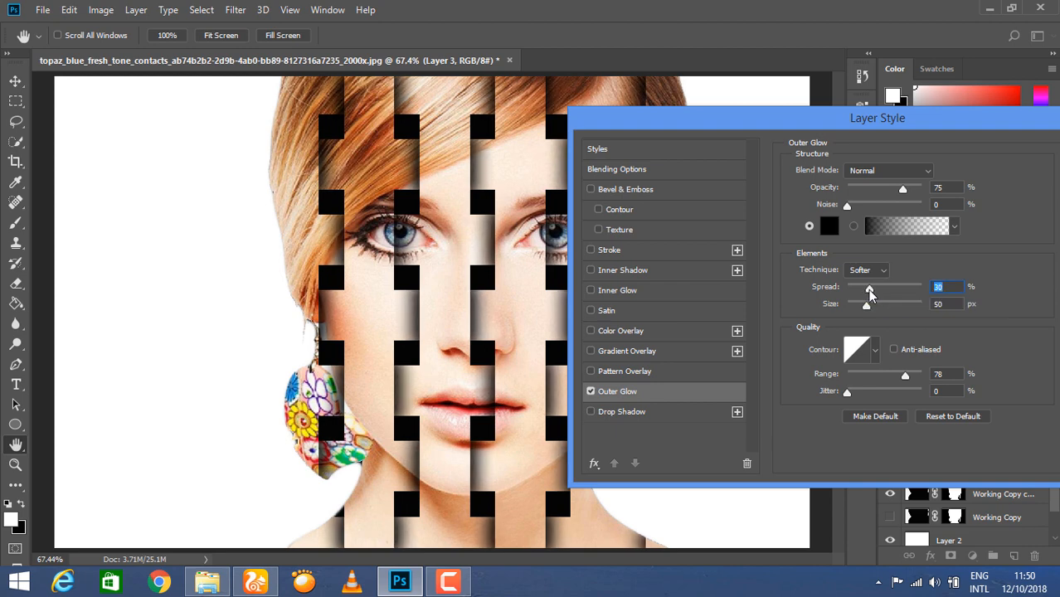
drag(869, 294, 868, 295)
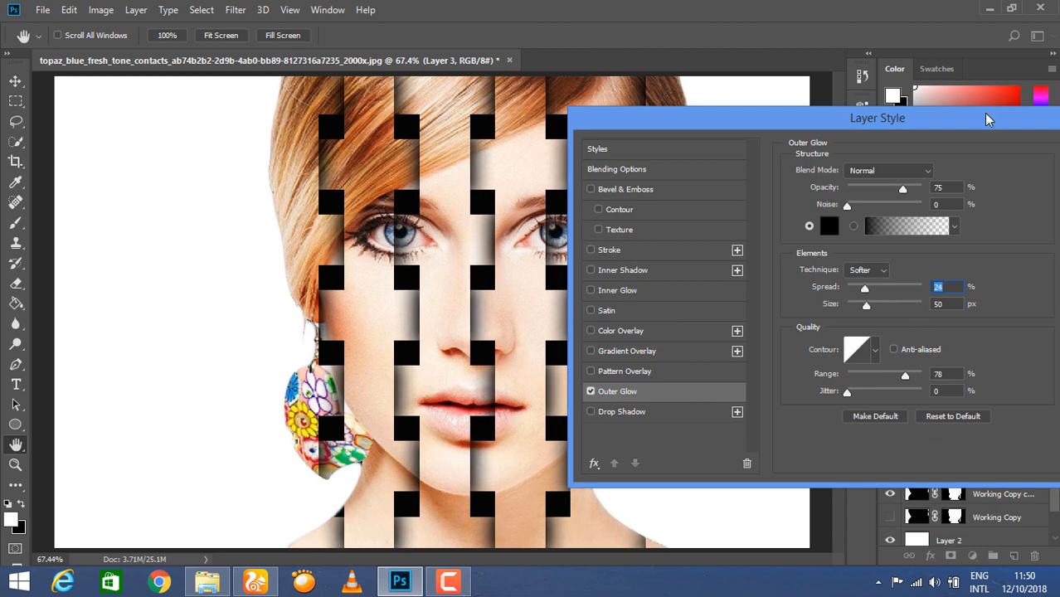
drag(987, 121, 854, 121)
click(989, 150)
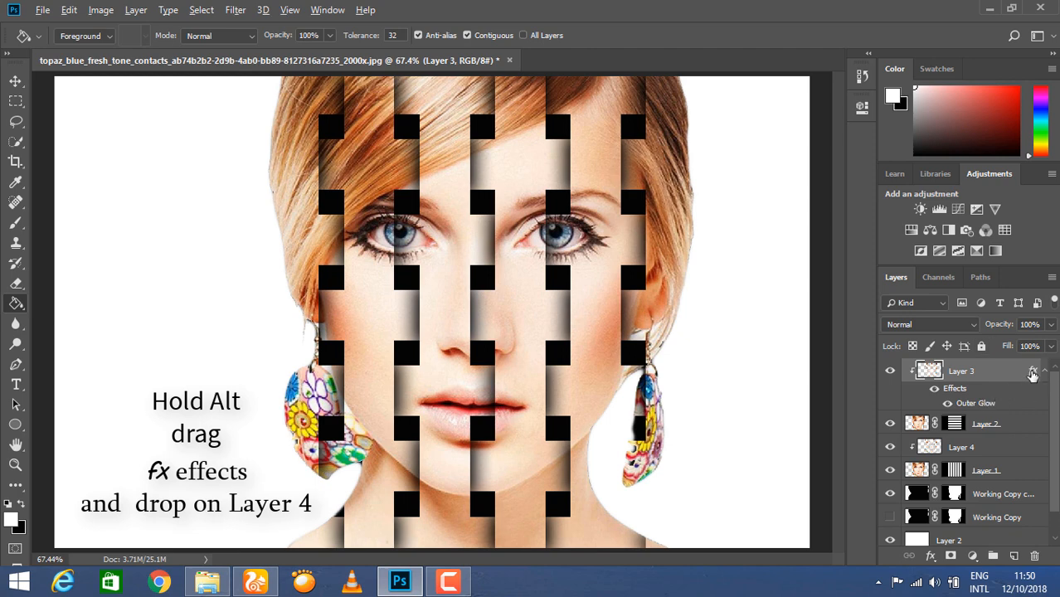
Copy Layer 3's outer glow onto Layer 4 and select the white Layer 2 background.
drag(1032, 375, 990, 458)
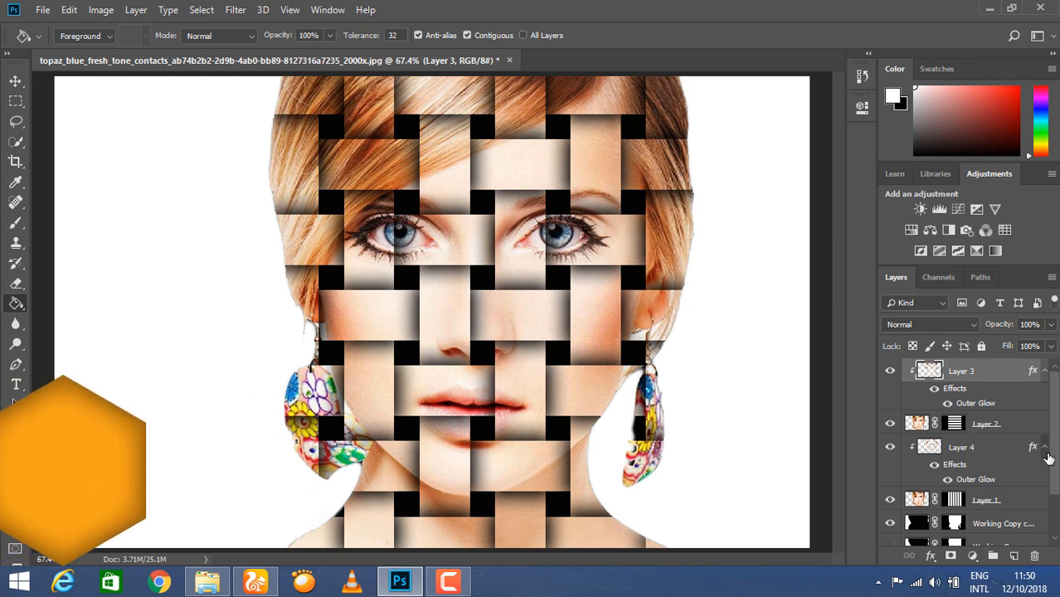
scroll(962, 438, down, 2)
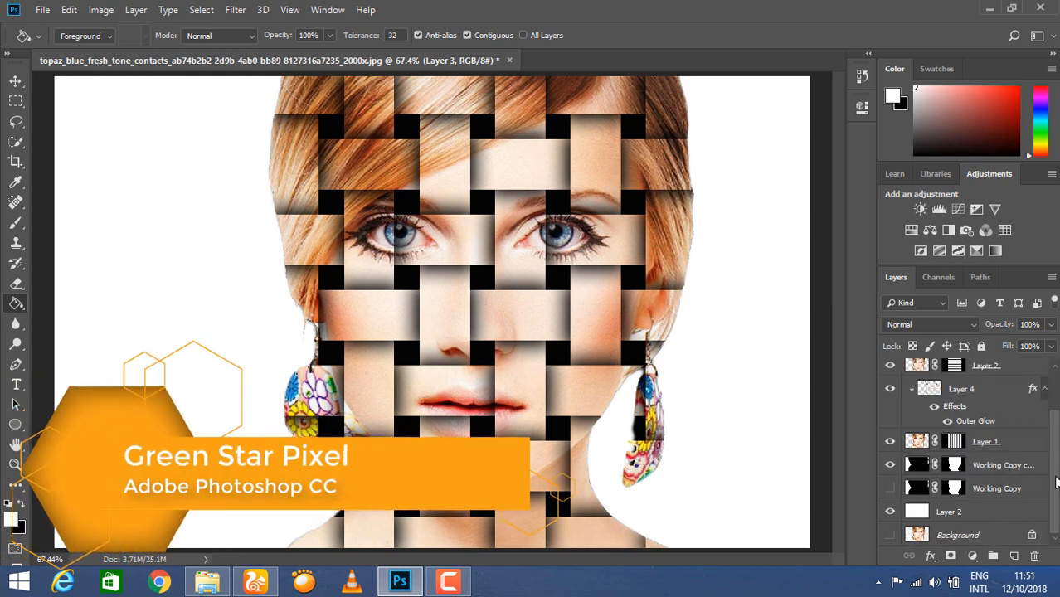
click(986, 514)
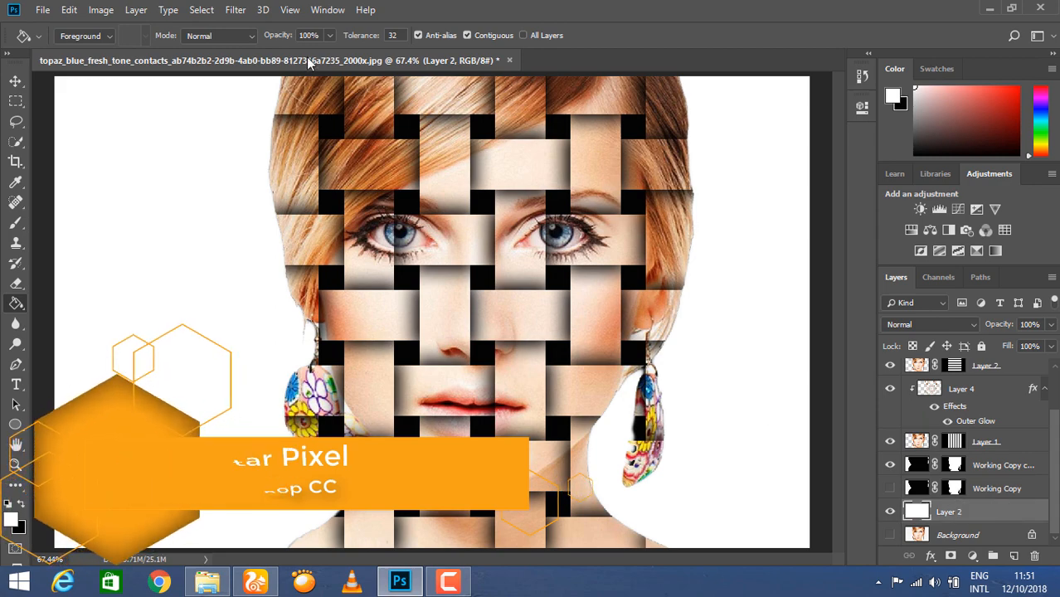
click(235, 9)
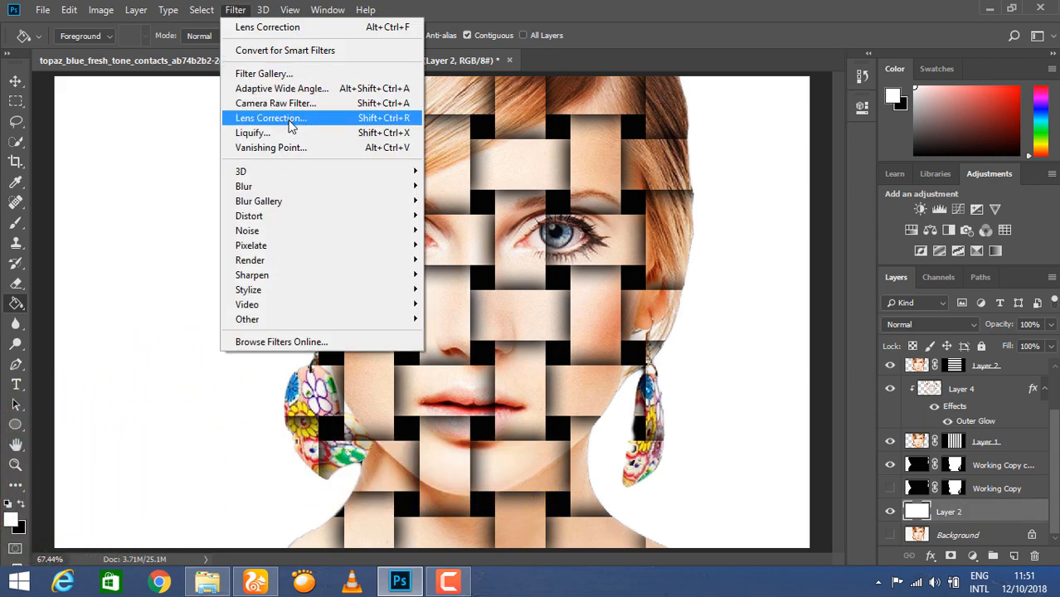
Apply Lens Correction to the background with a Custom vignette amount of -59.
click(273, 117)
click(912, 103)
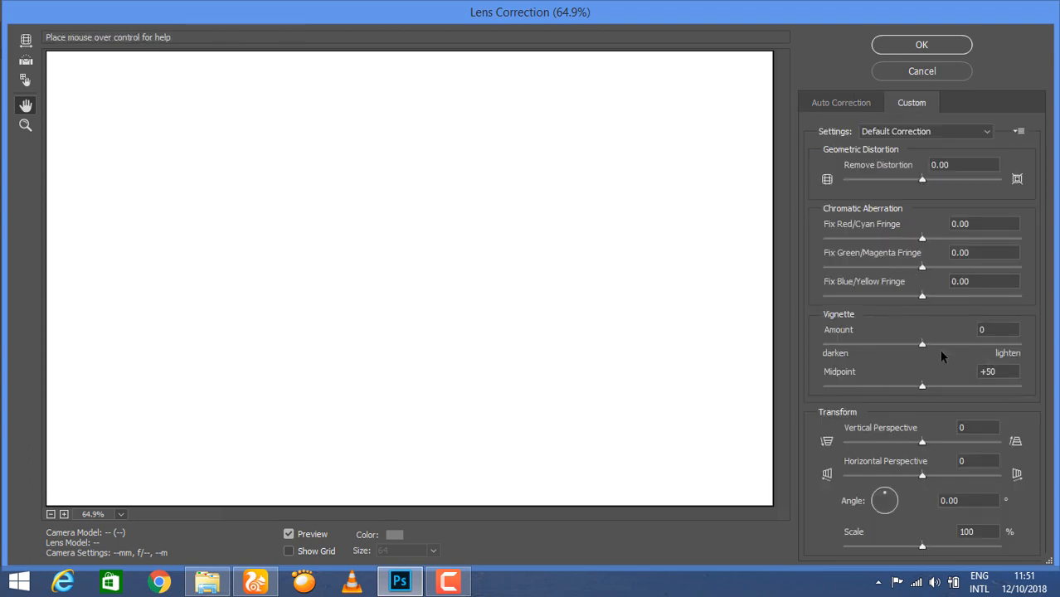
click(888, 345)
drag(884, 346, 869, 347)
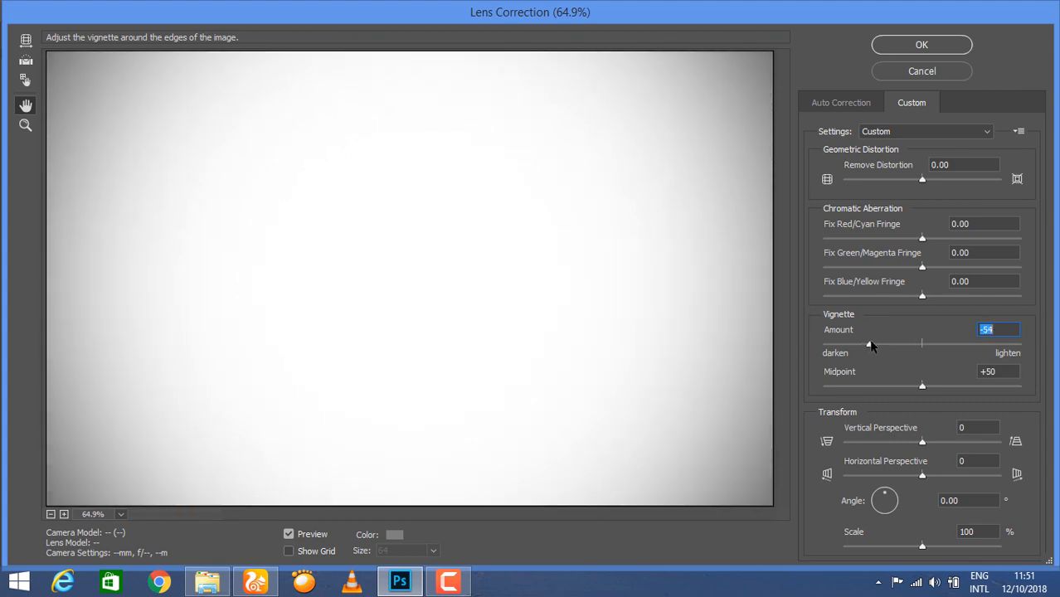
click(922, 46)
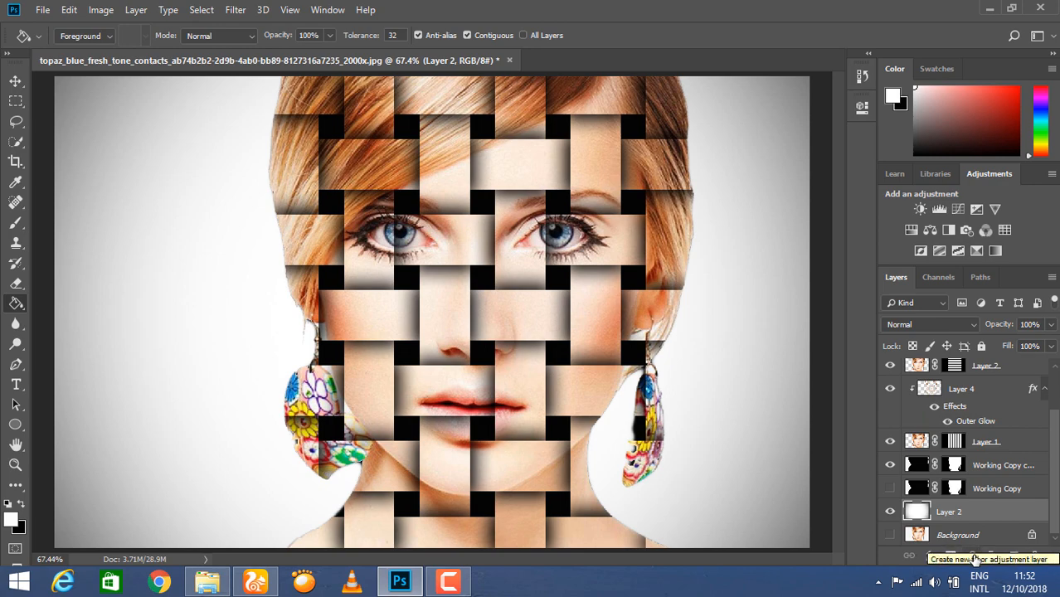
Add a Gradient Map using the Orange, Yellow, Orange preset and lower its opacity to about 15%.
click(975, 557)
click(954, 533)
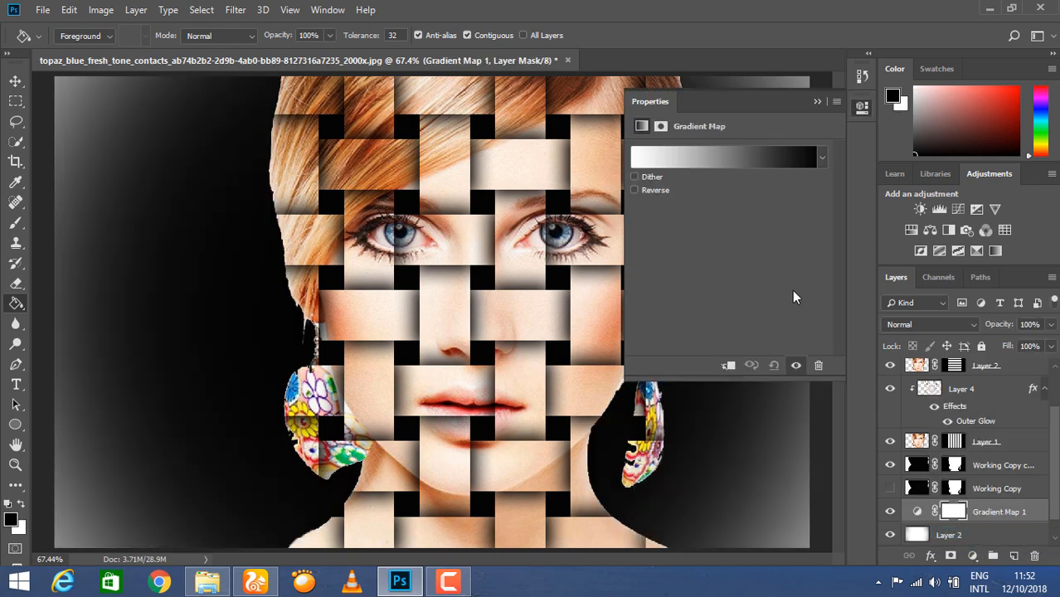
click(745, 158)
click(829, 112)
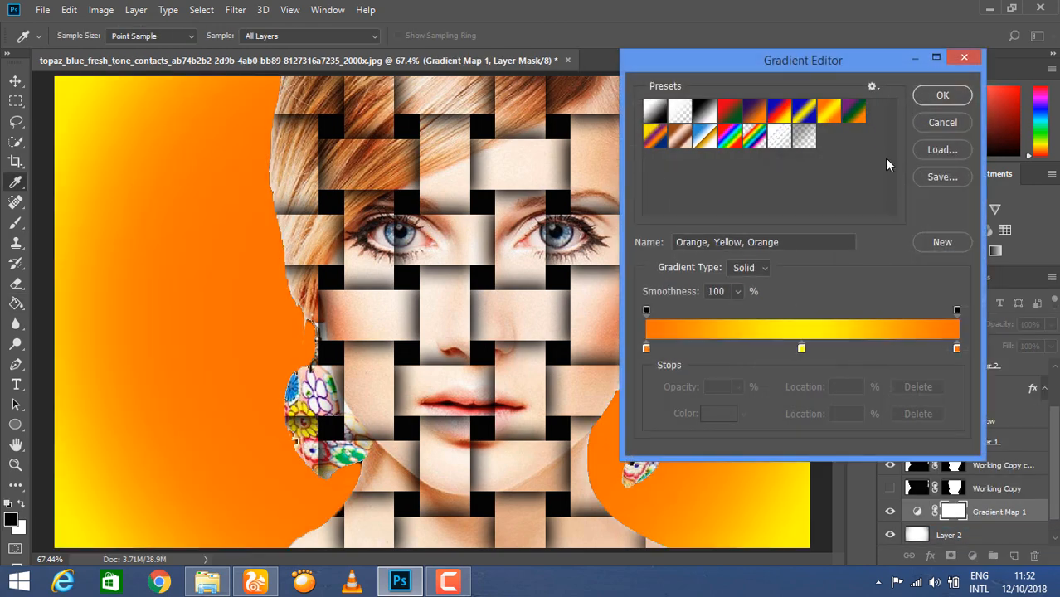
click(940, 97)
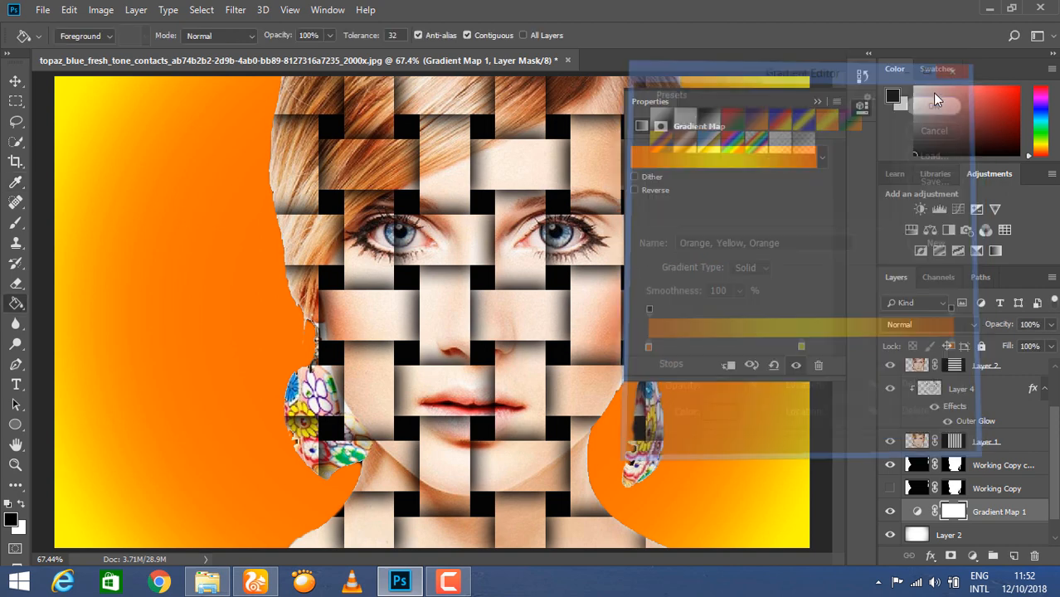
mouse_move(999, 326)
mouse_down()
mouse_move(952, 331)
mouse_move(993, 327)
mouse_up()
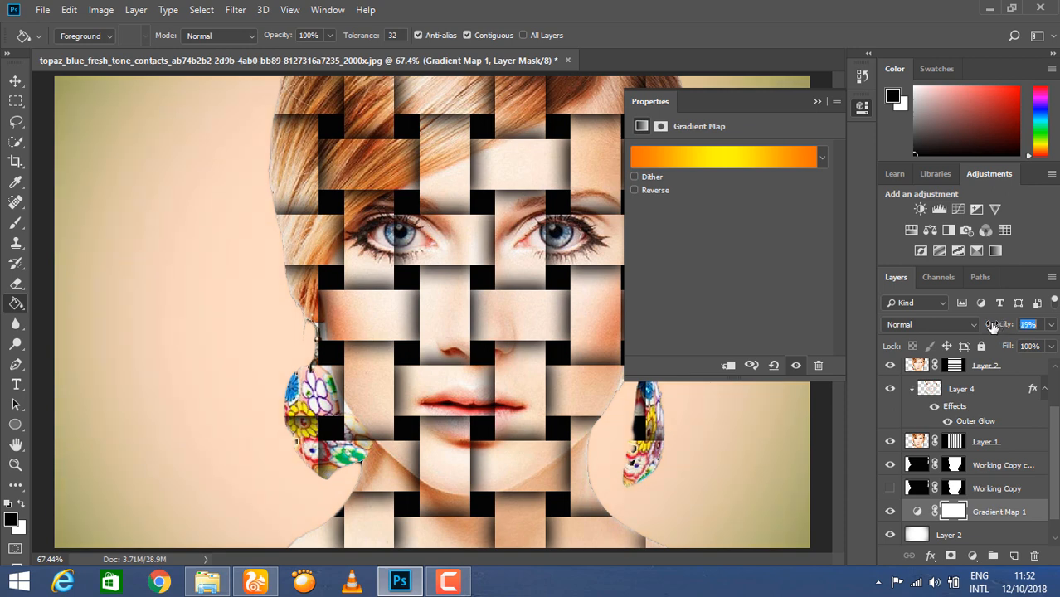
click(816, 102)
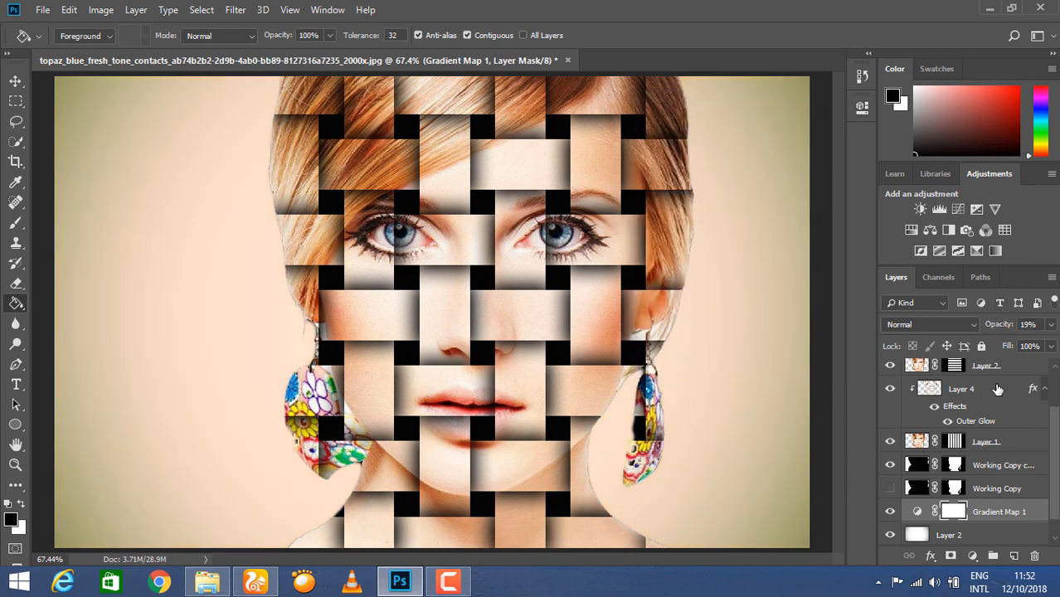
drag(997, 326, 992, 326)
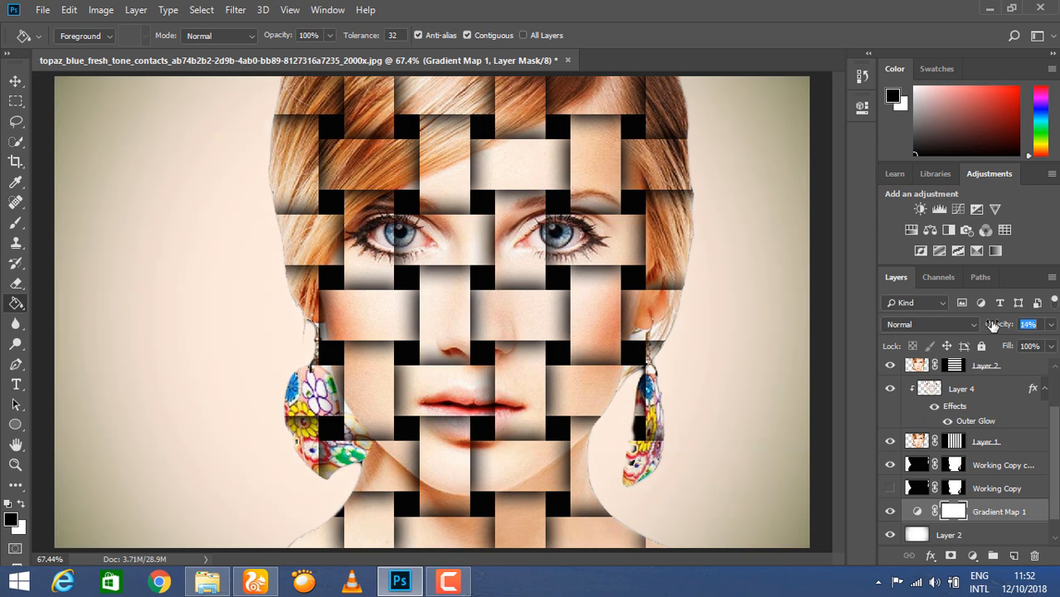